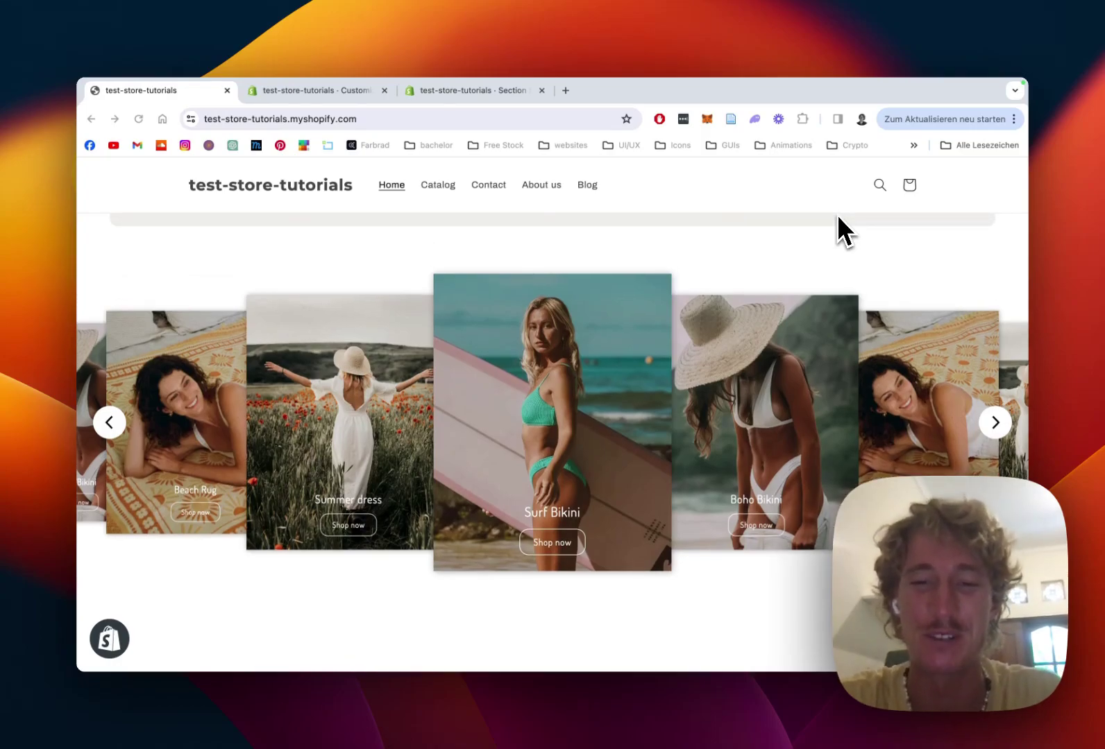
scroll(839, 217, up, 1)
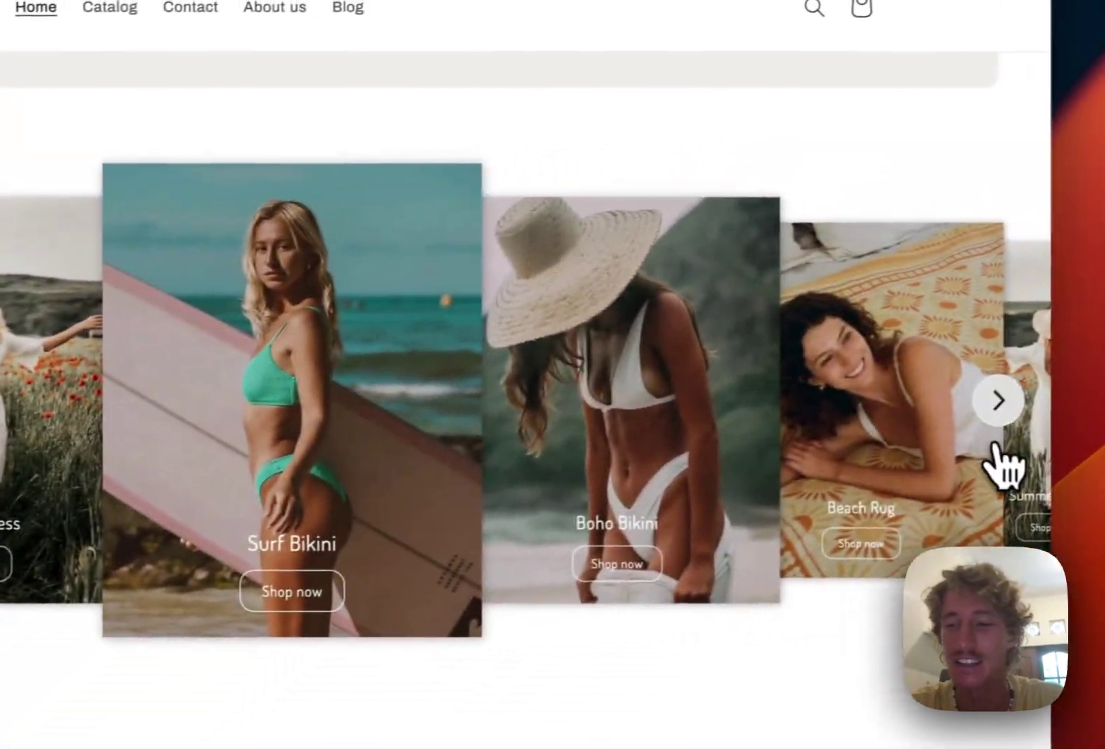
Cycle the live home-page slider forward through its product cards
click(1095, 512)
click(1095, 512)
click(974, 405)
click(974, 405)
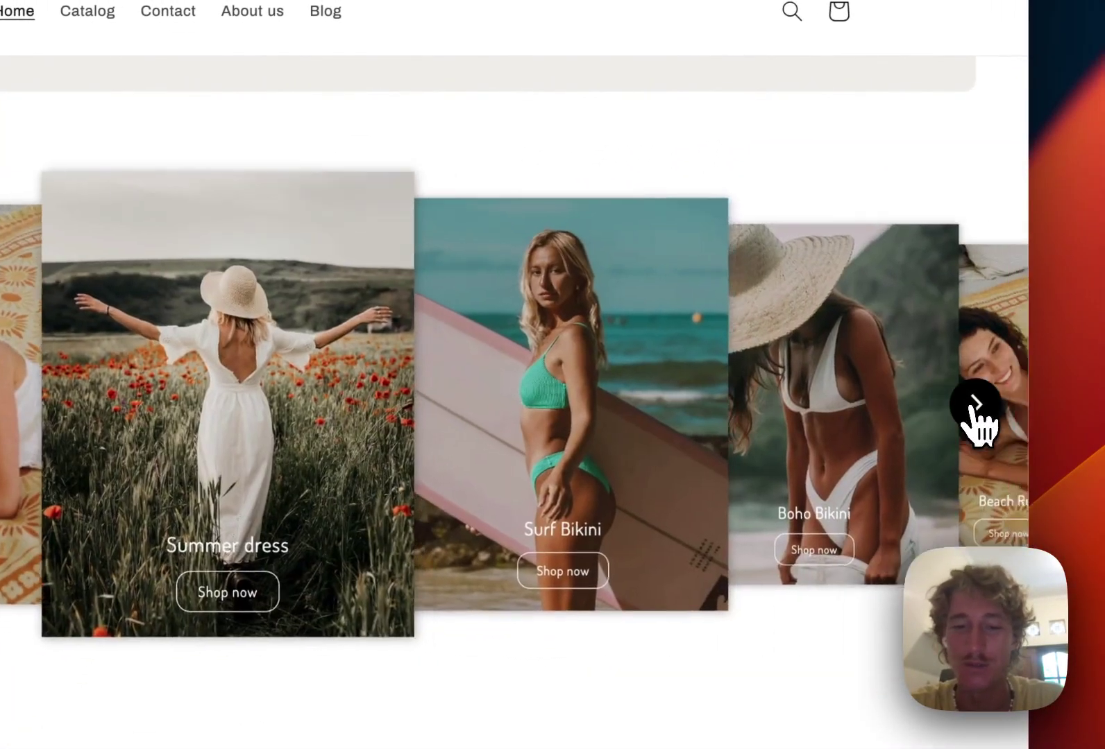
click(974, 405)
click(974, 405)
click(974, 406)
click(974, 405)
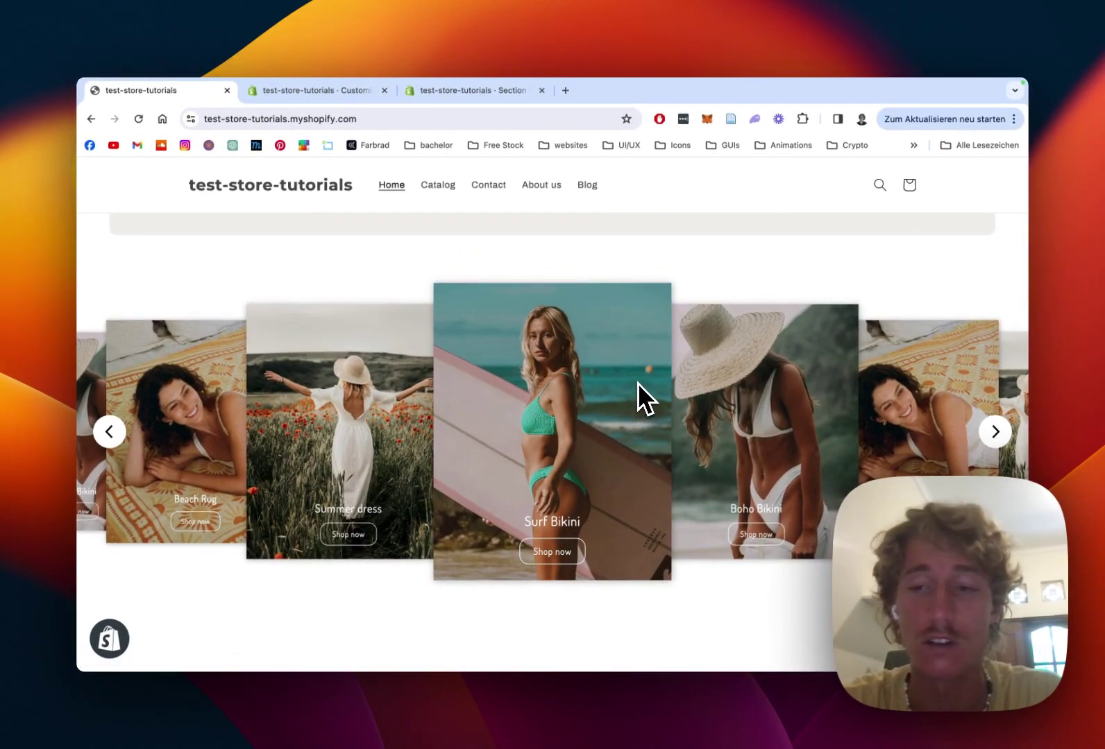
Bring Boho Bikini, Beach Rug and Summer dress to the centre, then go to Section Store
click(996, 431)
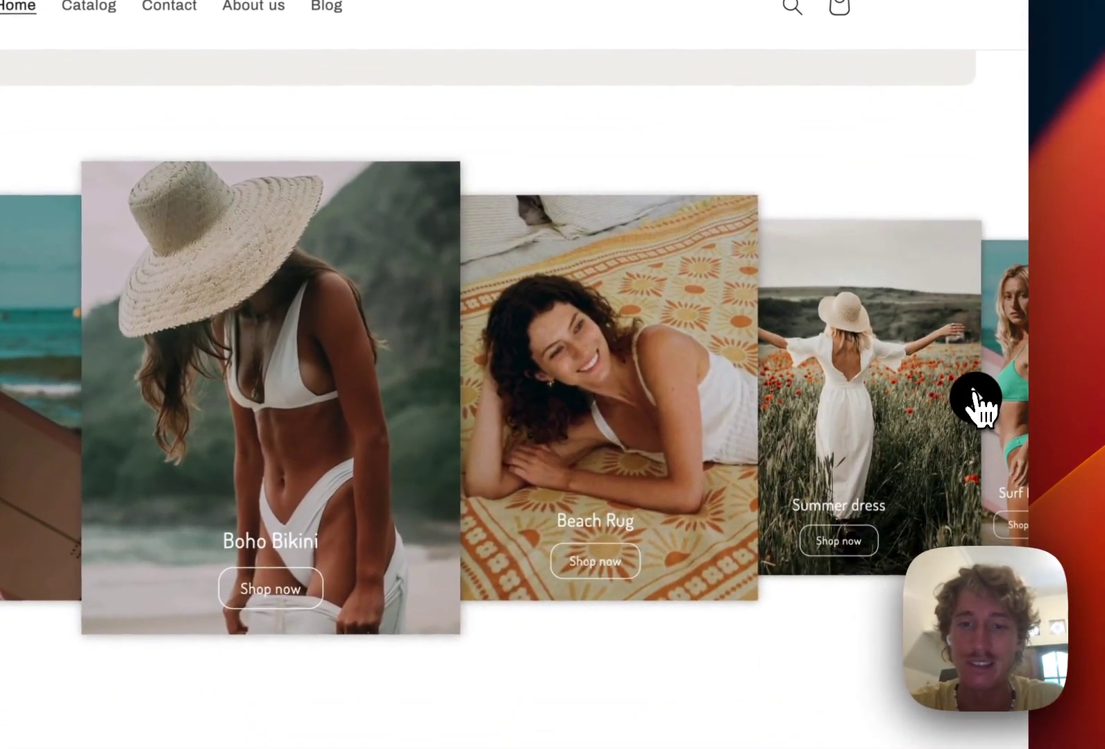
click(973, 393)
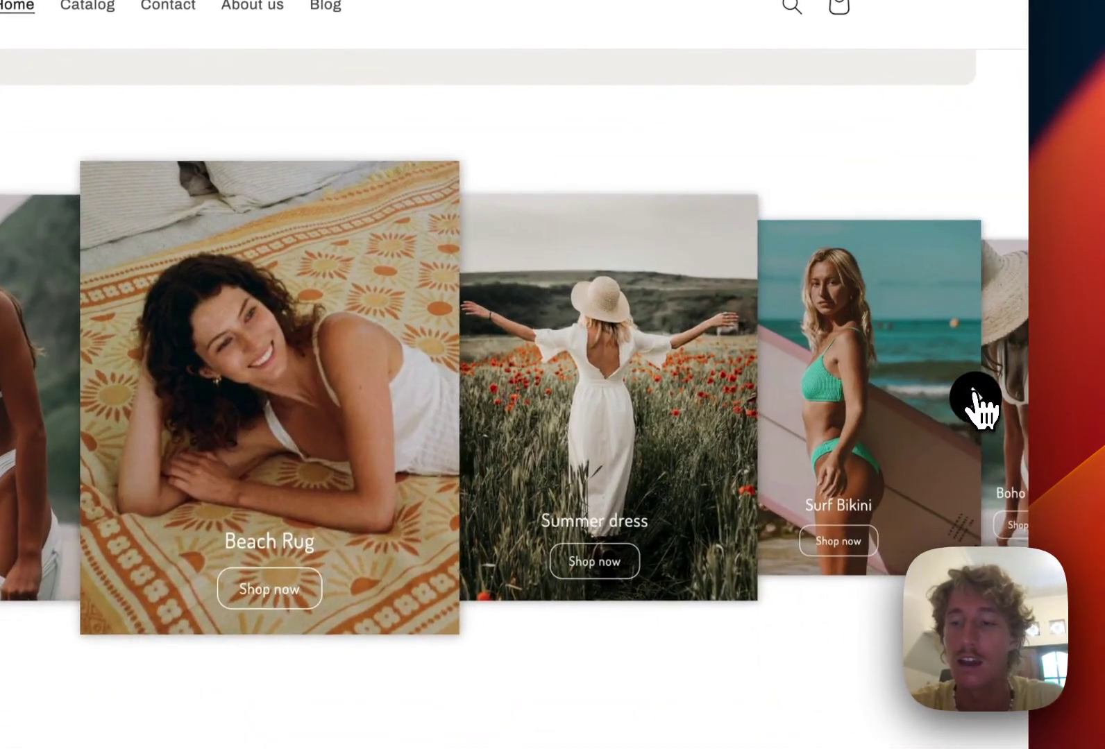
click(973, 394)
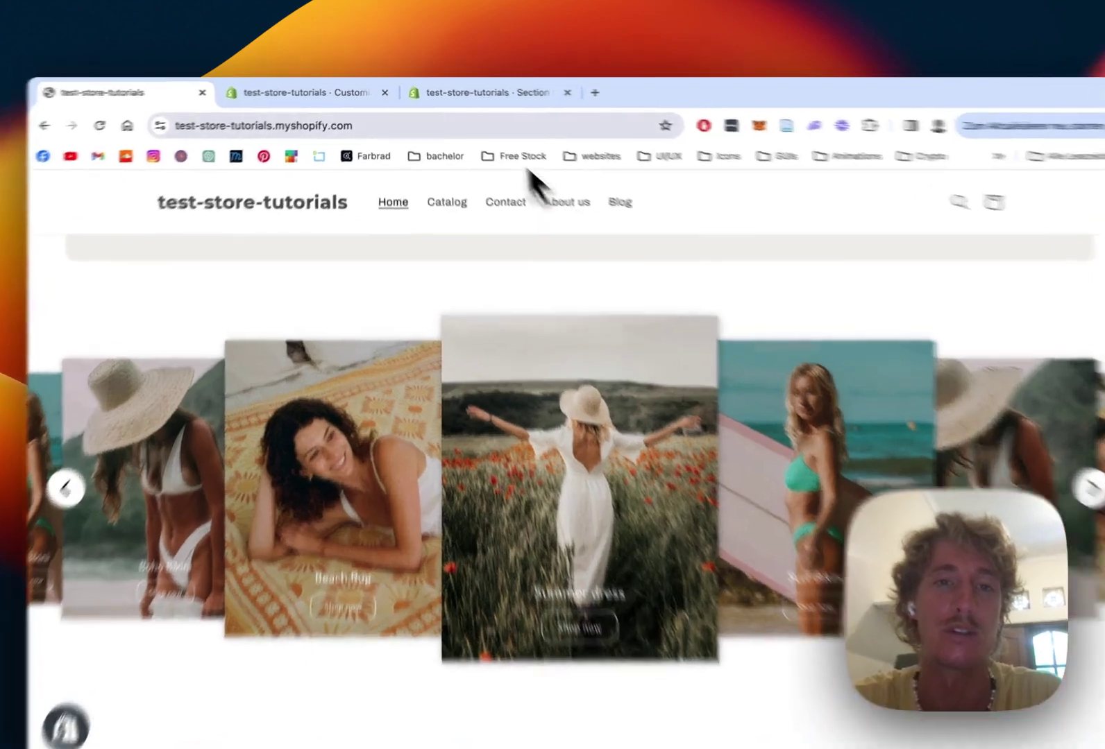
click(473, 92)
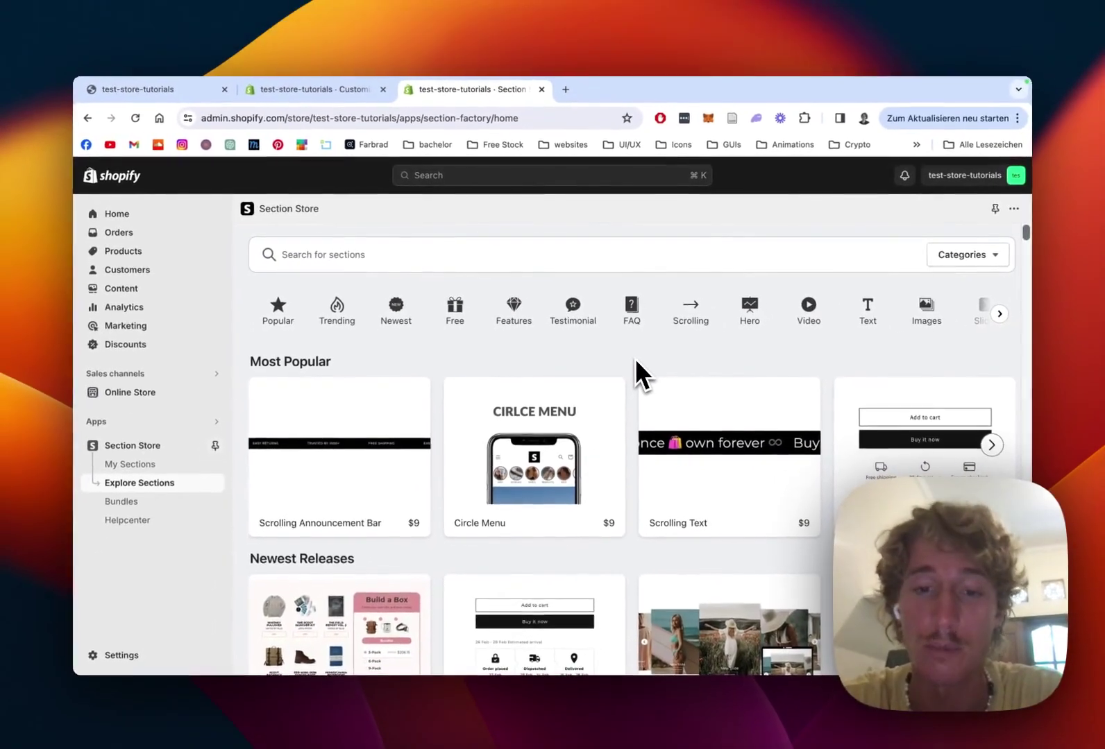
Scroll to Newest Releases and open the Slider #2 details, showing $9 and owned
scroll(634, 357, down, 3)
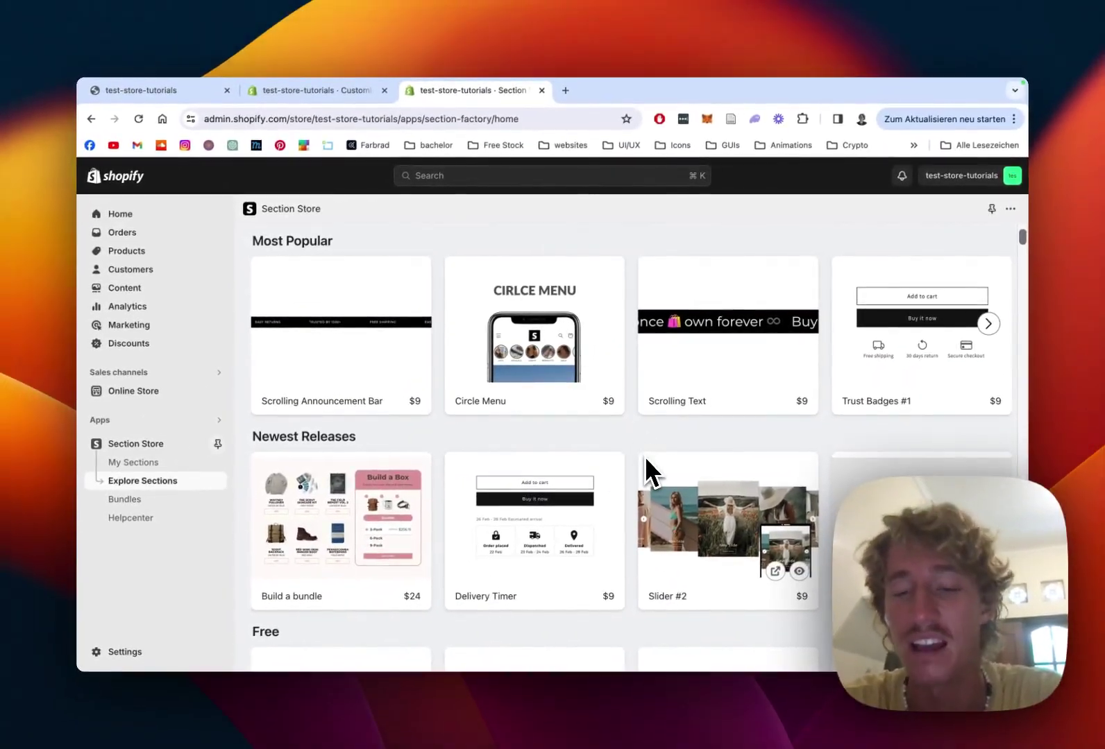
scroll(634, 443, up, 2)
scroll(632, 445, down, 3)
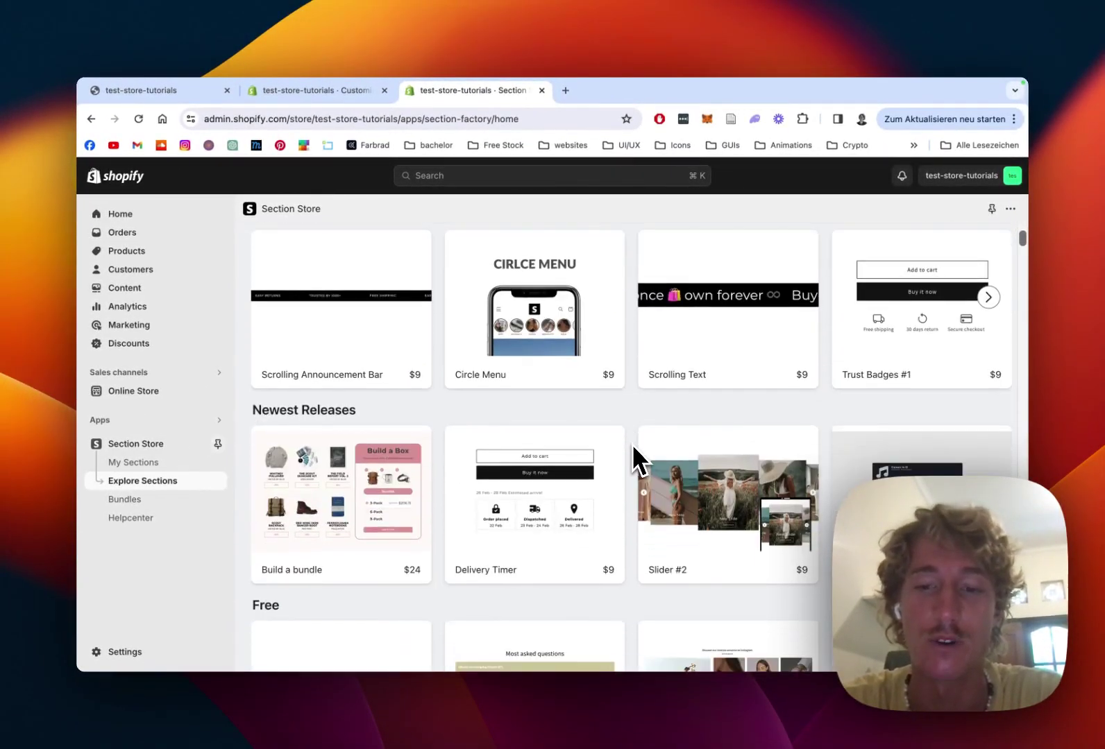
scroll(633, 446, down, 1)
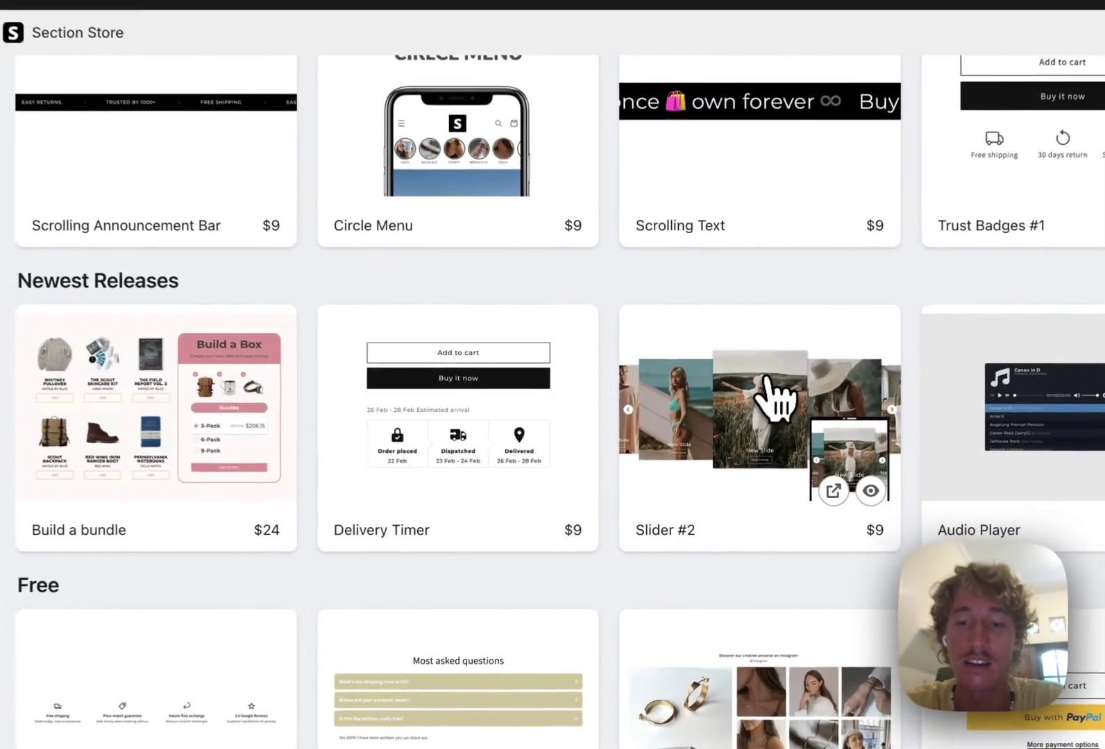
click(751, 448)
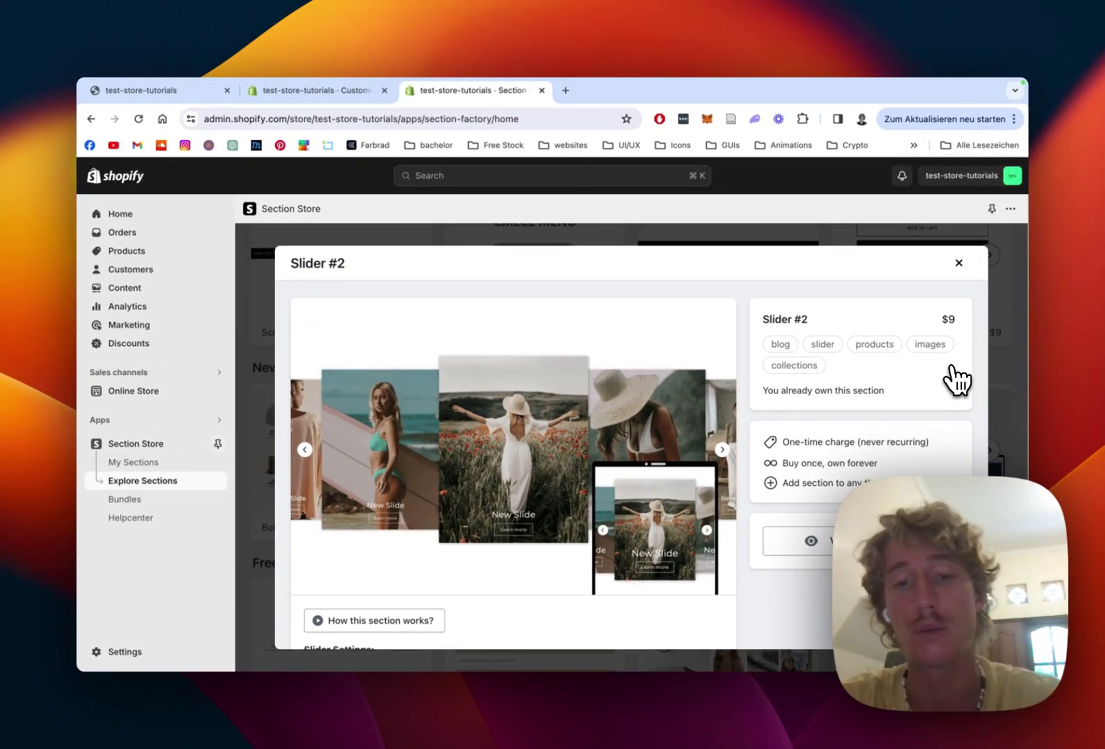
scroll(958, 378, down, 1)
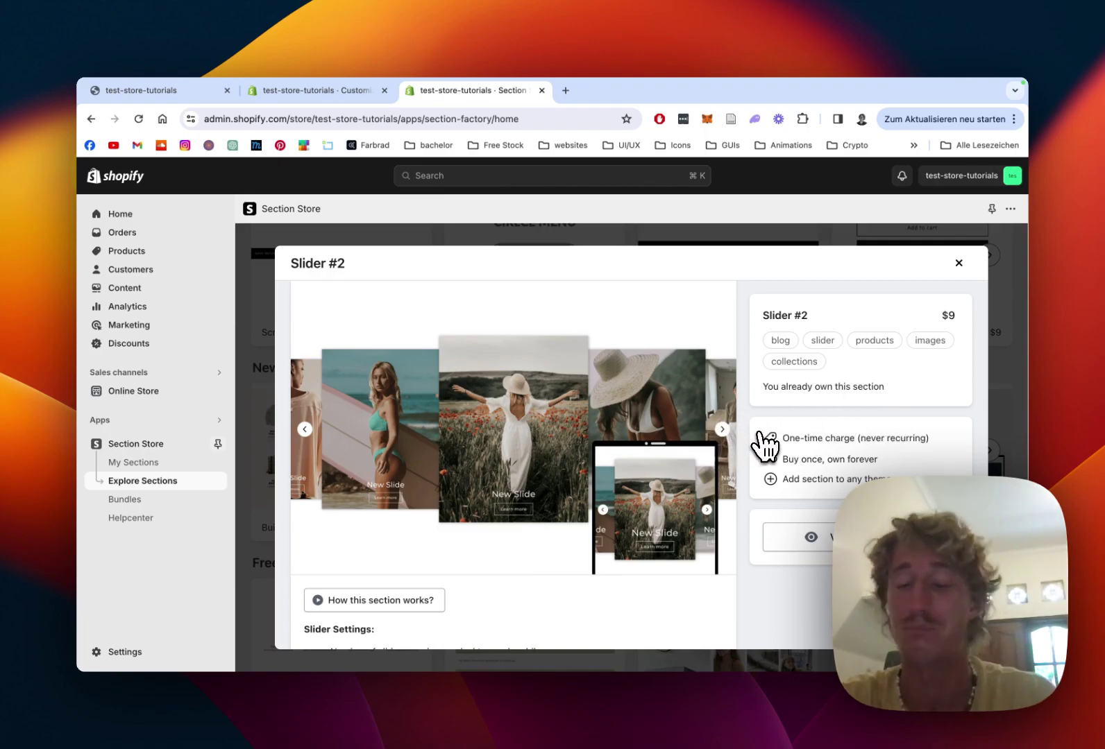
scroll(767, 446, down, 1)
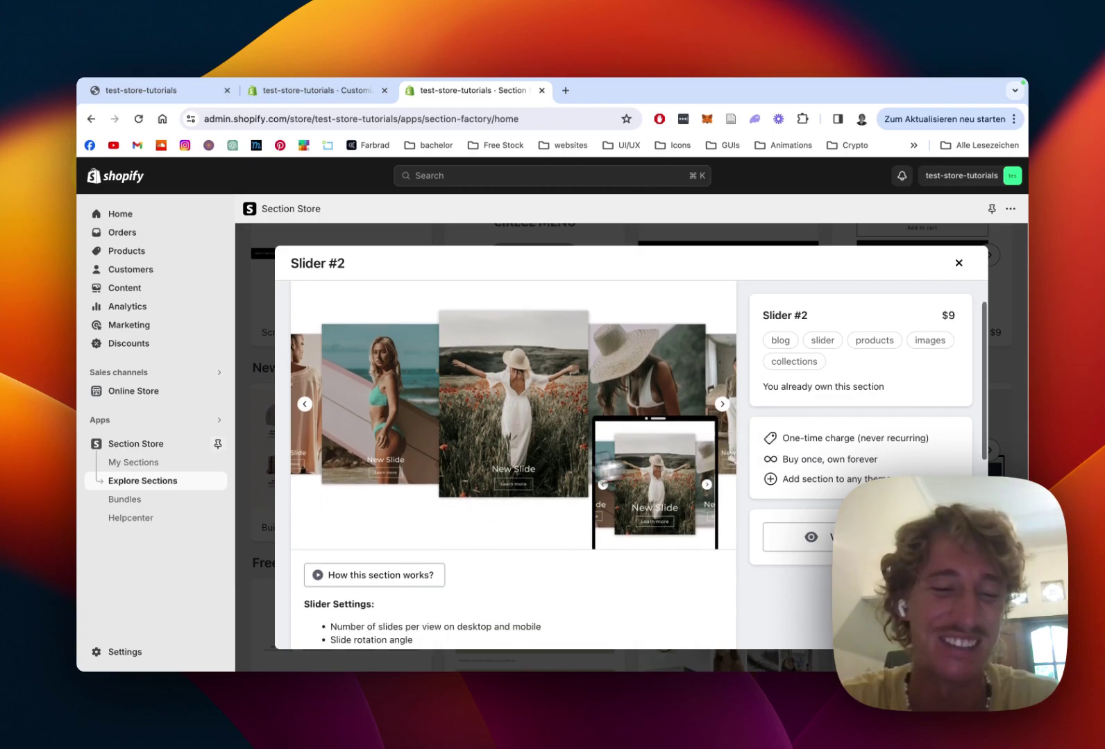
scroll(604, 389, down, 1)
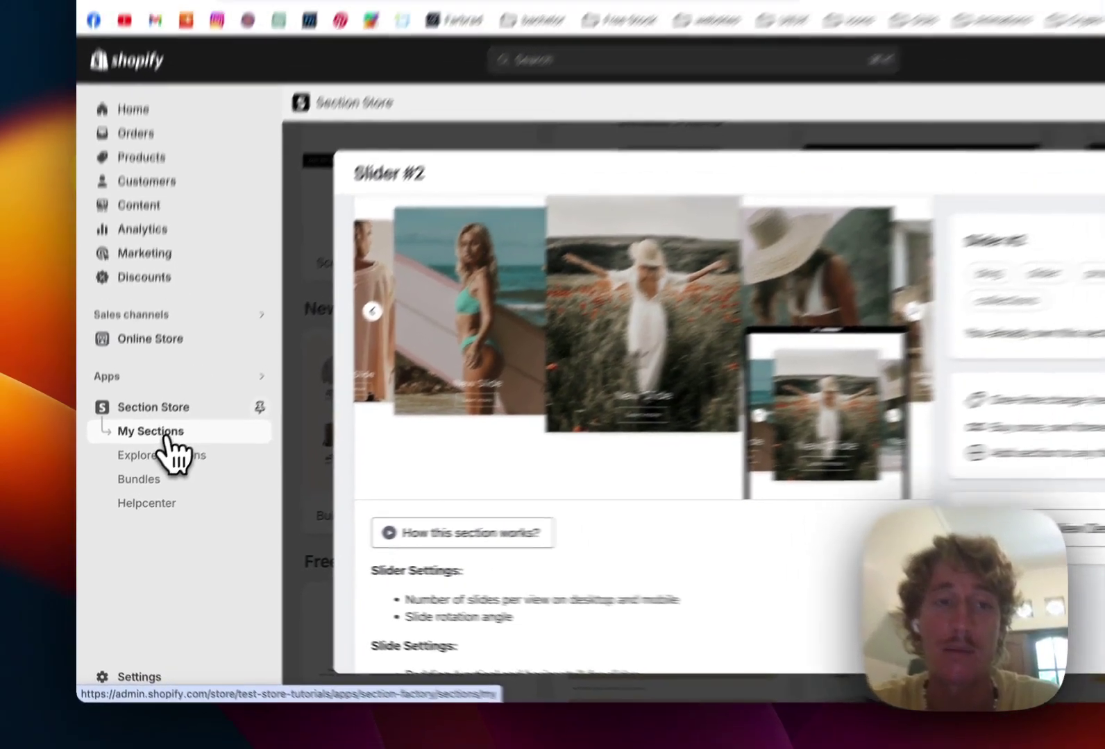
Check Slider #2's available themes under My Sections, then return to the theme editor
click(186, 406)
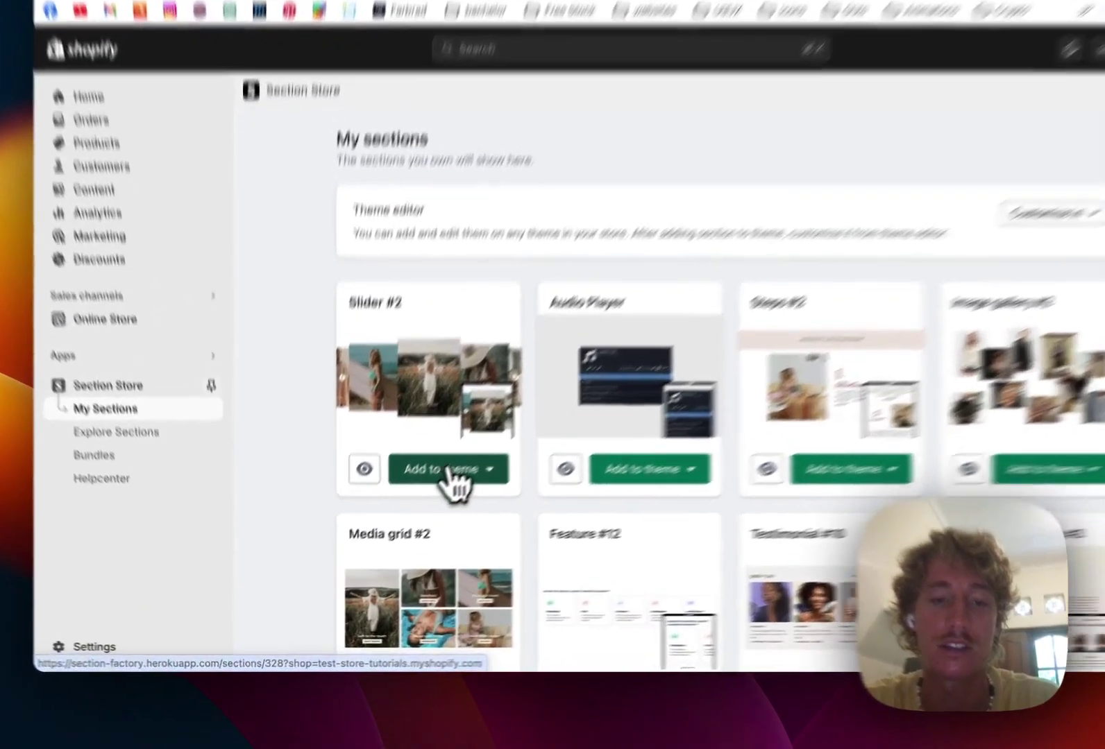
click(406, 510)
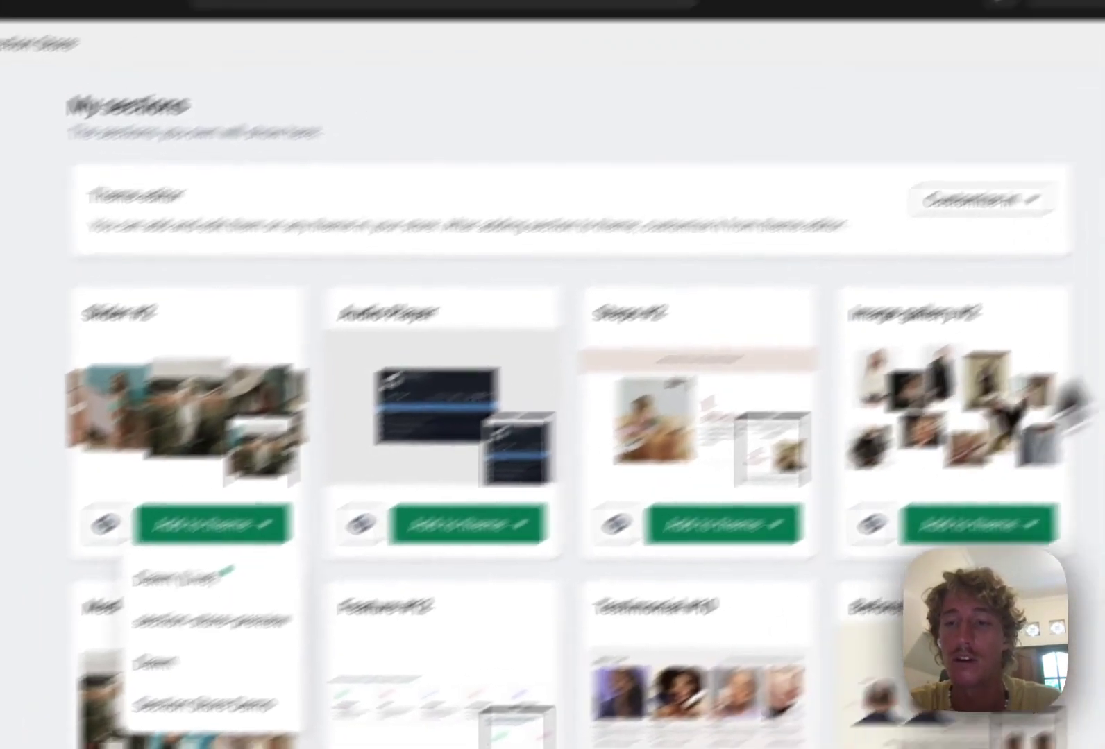
click(494, 472)
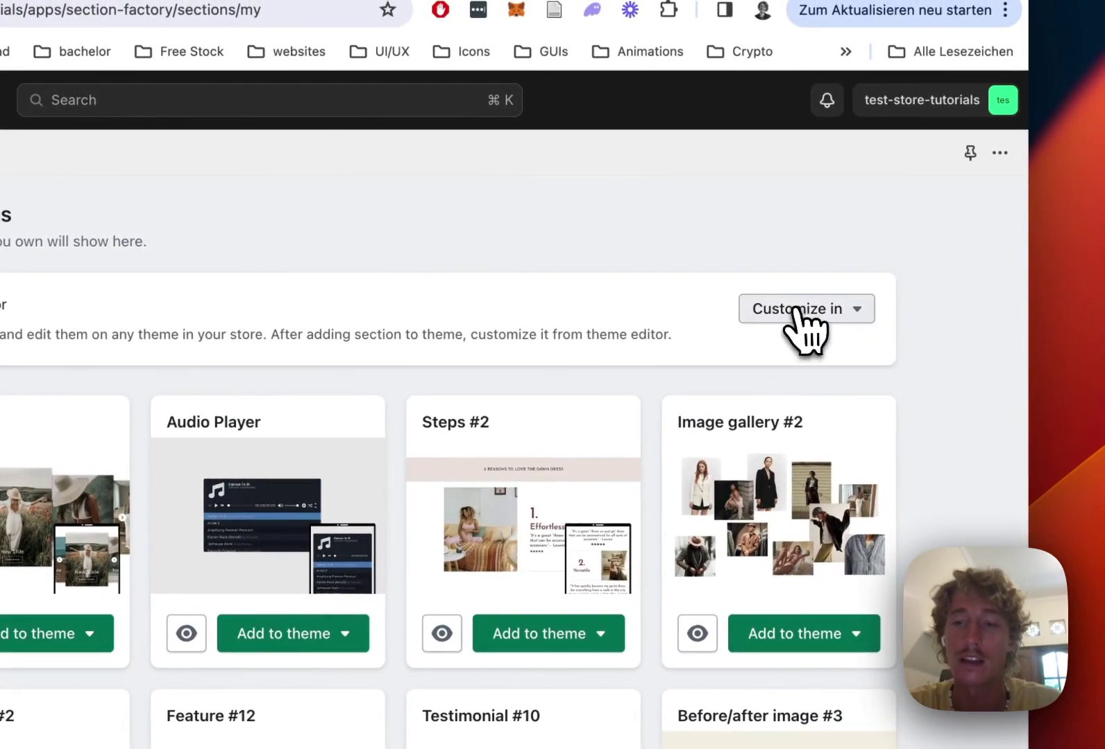
click(617, 249)
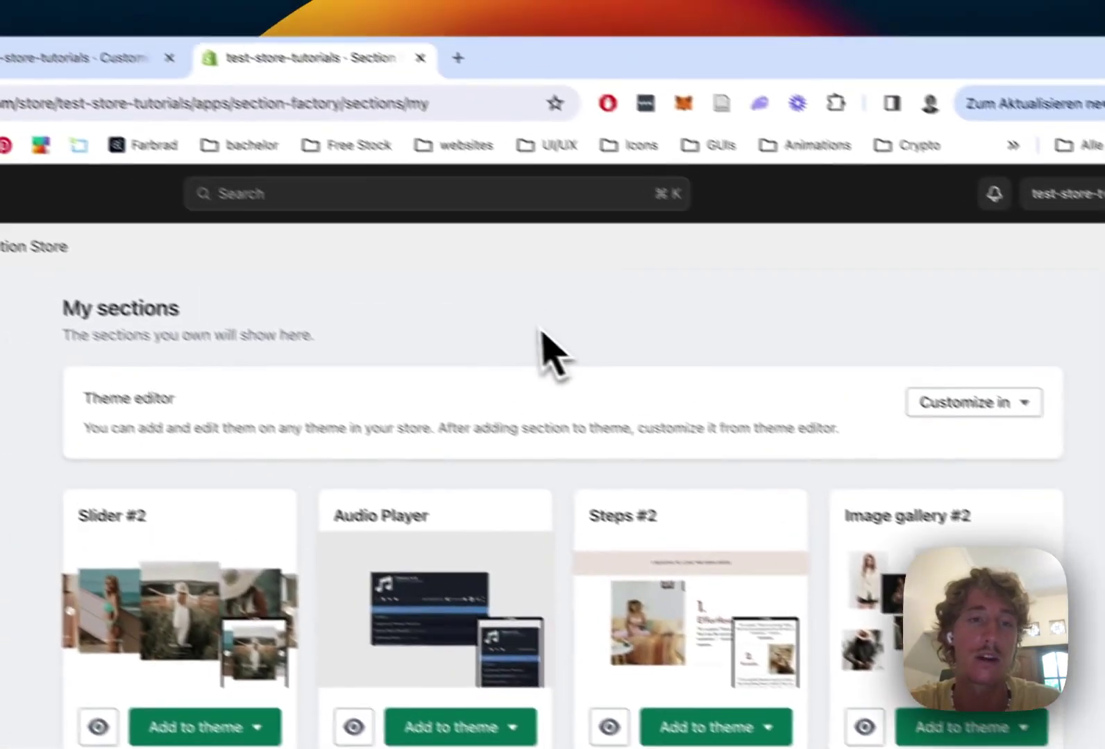
Add an SS - Slider #2 section with five New Slide blocks to the home page and save
click(401, 103)
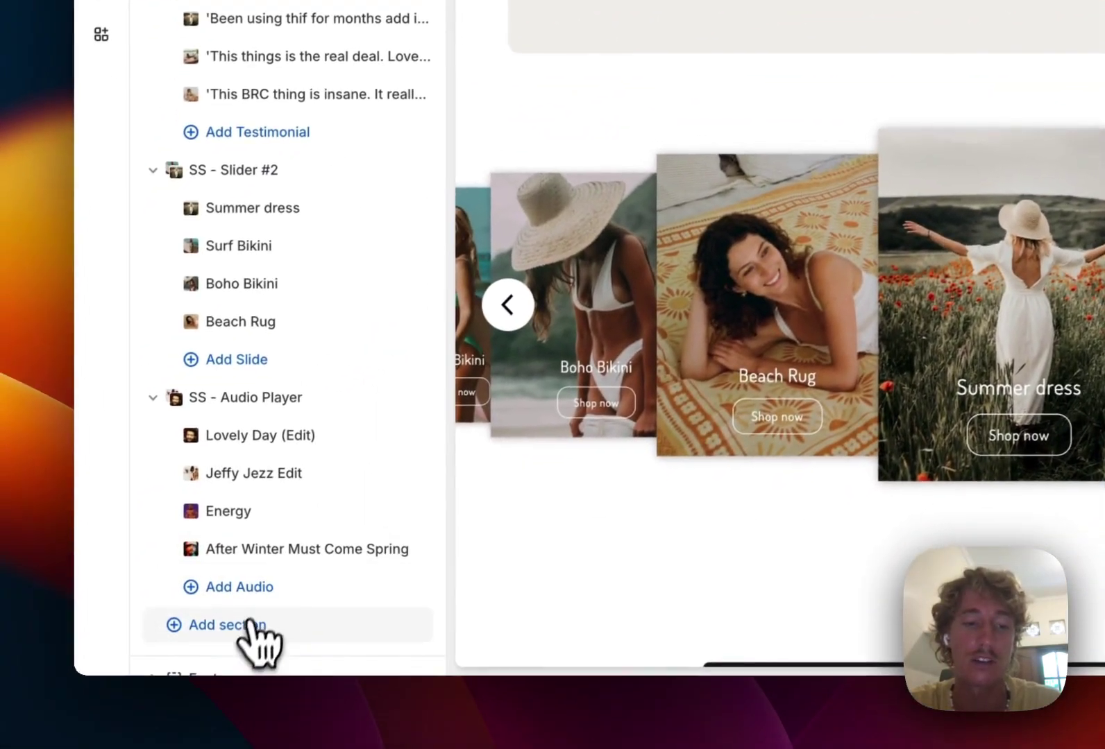
click(177, 654)
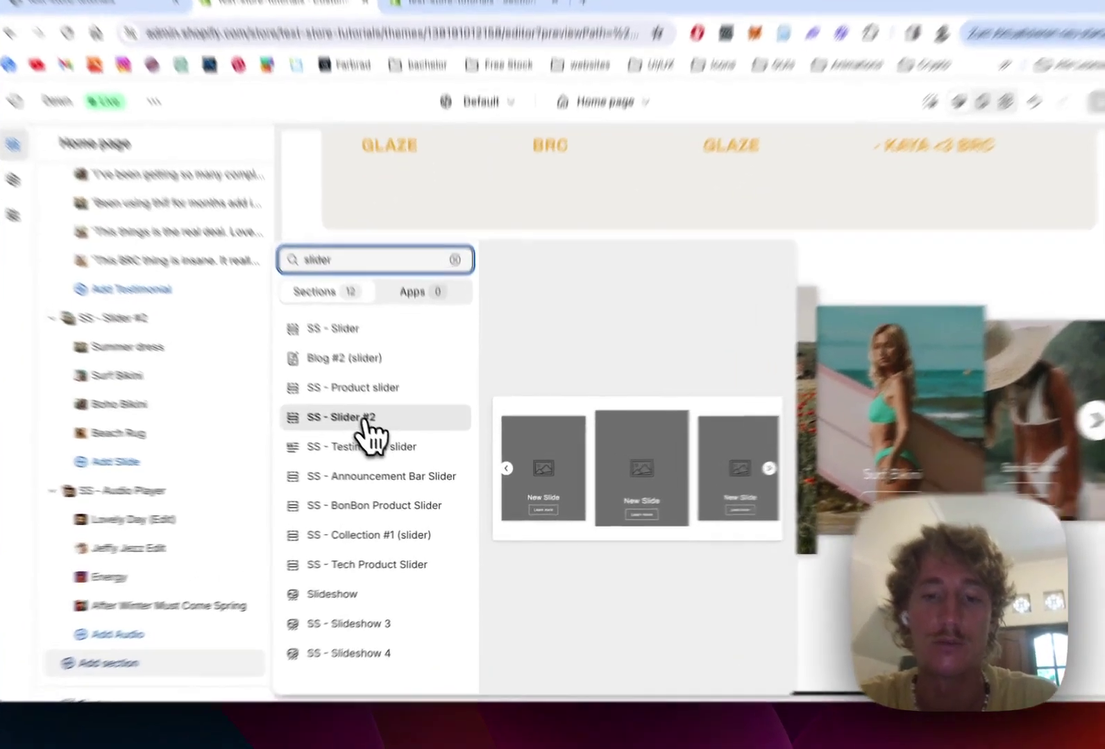
click(384, 437)
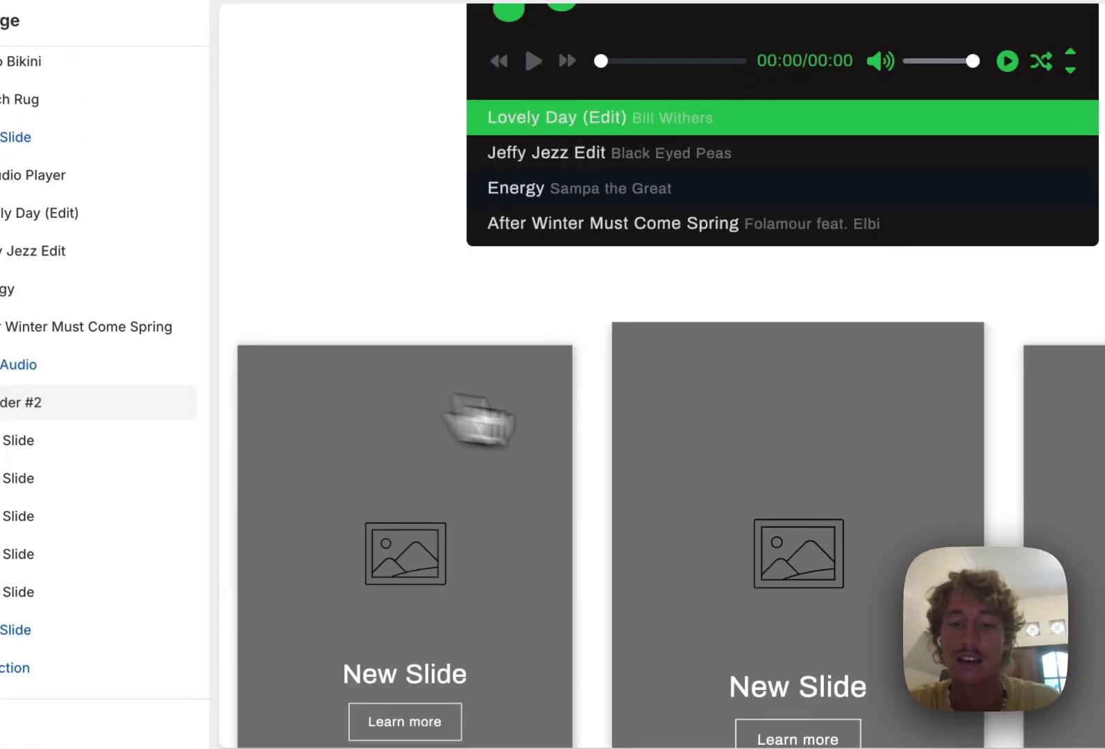
scroll(757, 462, down, 3)
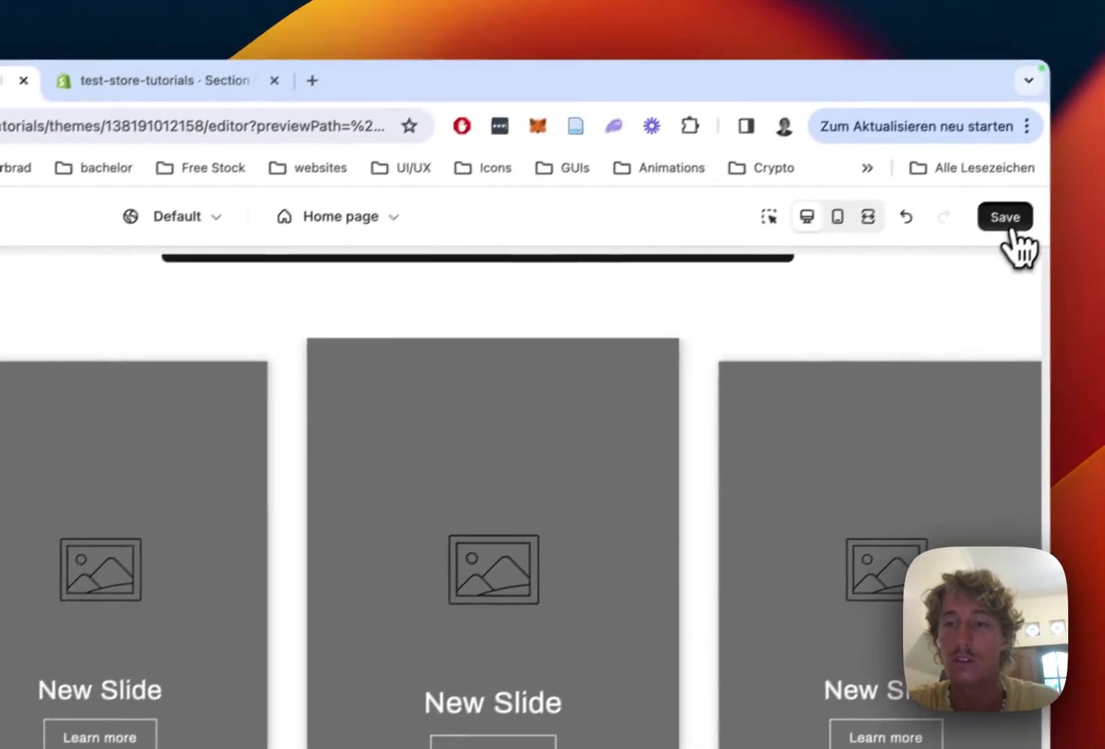
click(1003, 216)
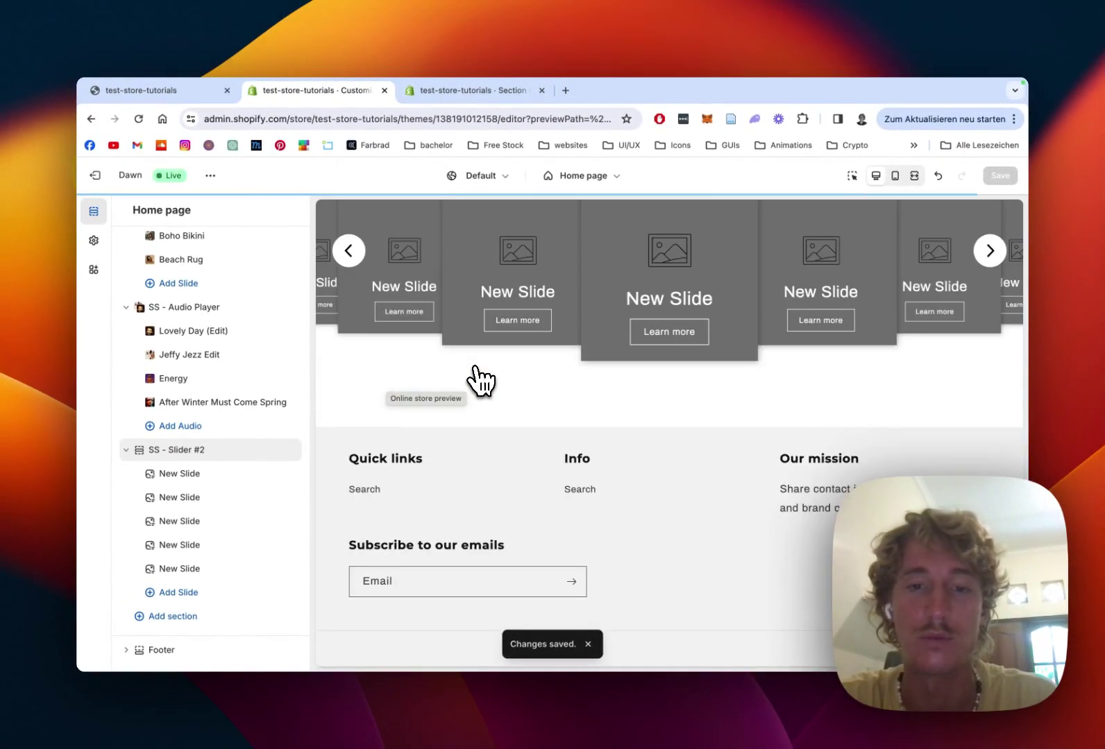
scroll(519, 392, up, 3)
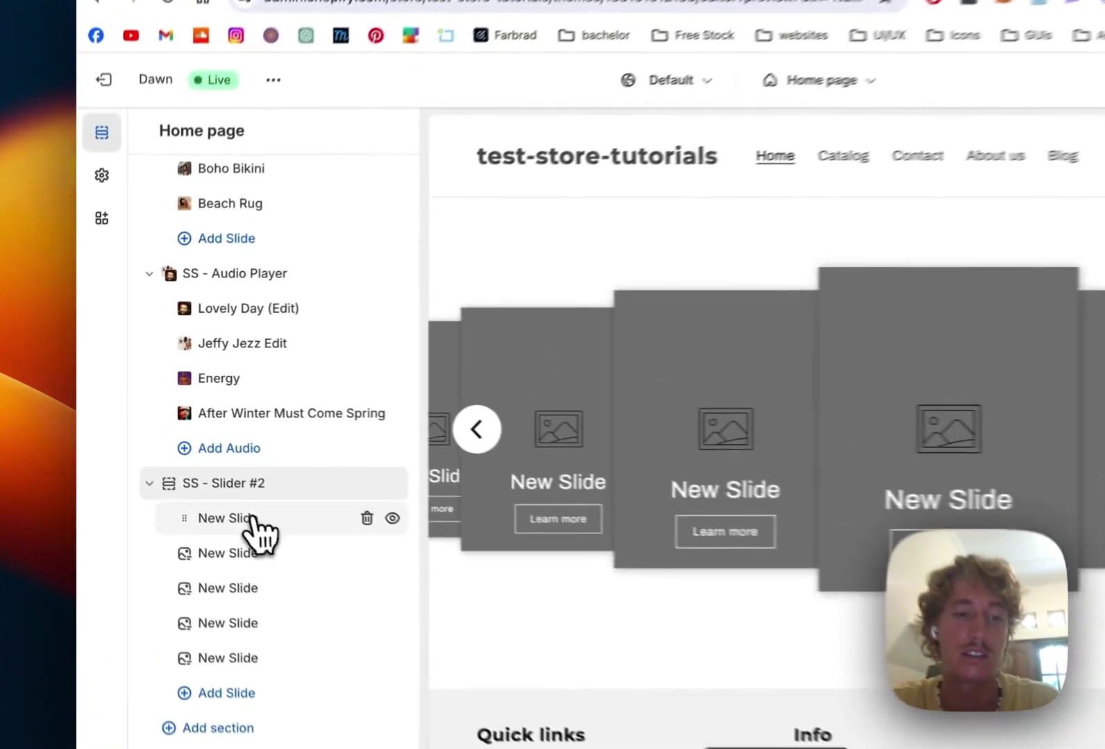
click(182, 474)
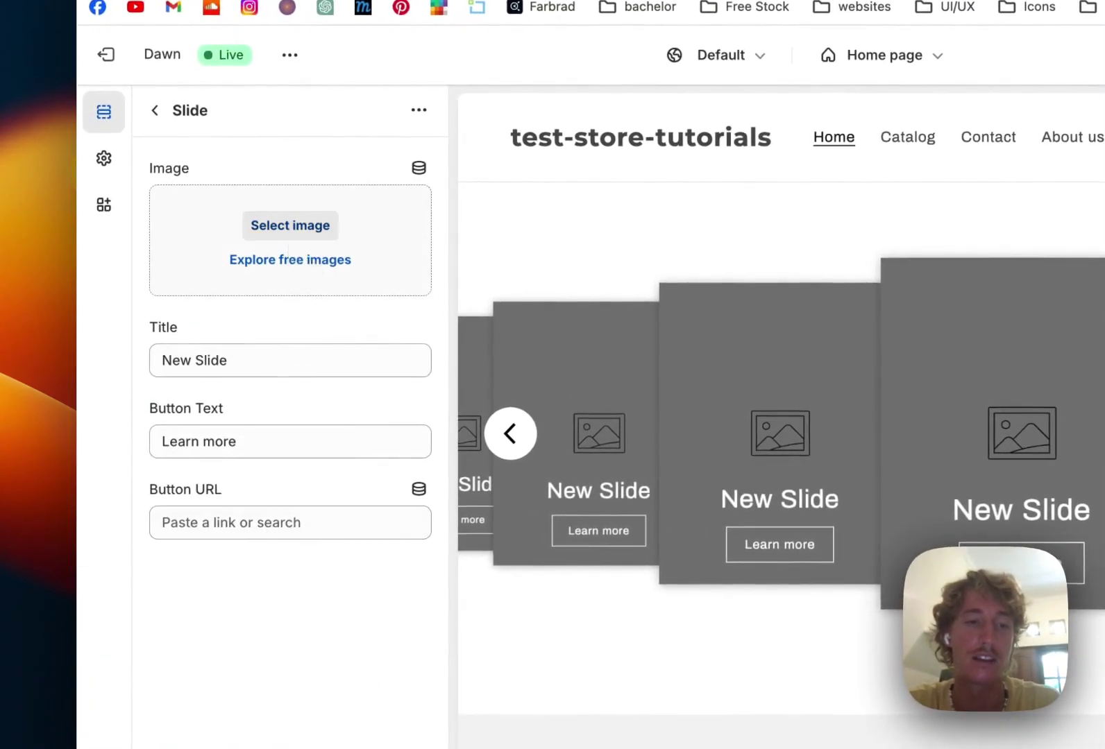
Give the new slide the summer dress photo and type 'Su' as its title
click(295, 227)
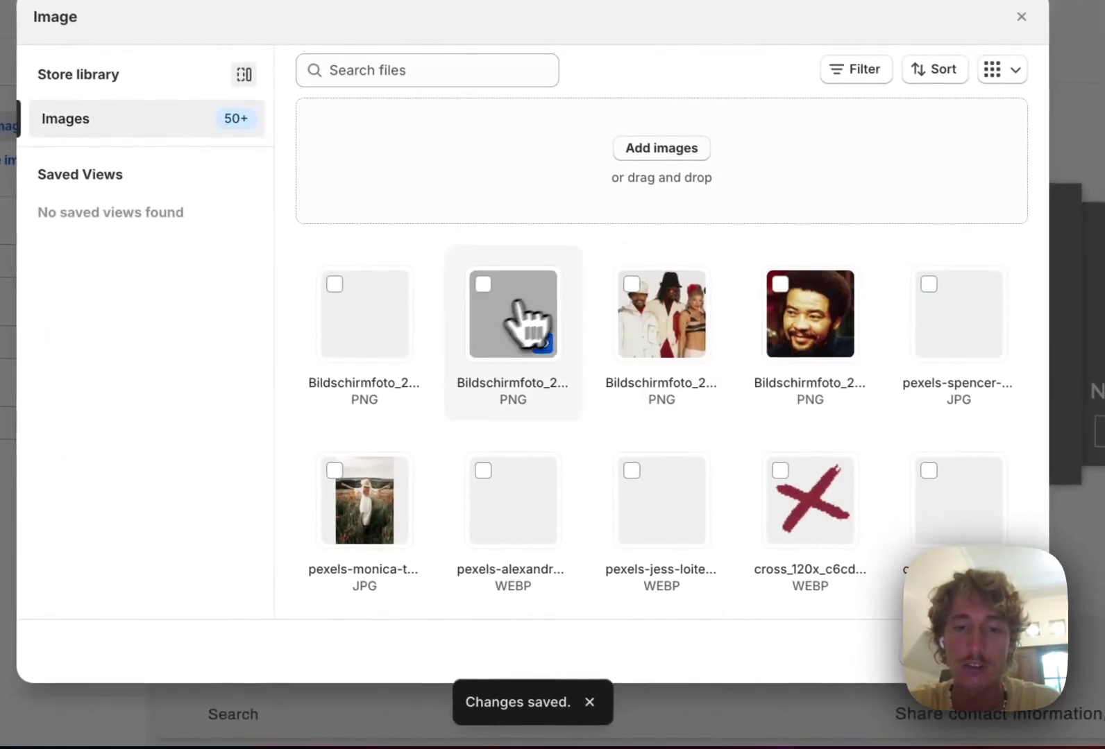
click(420, 482)
click(999, 656)
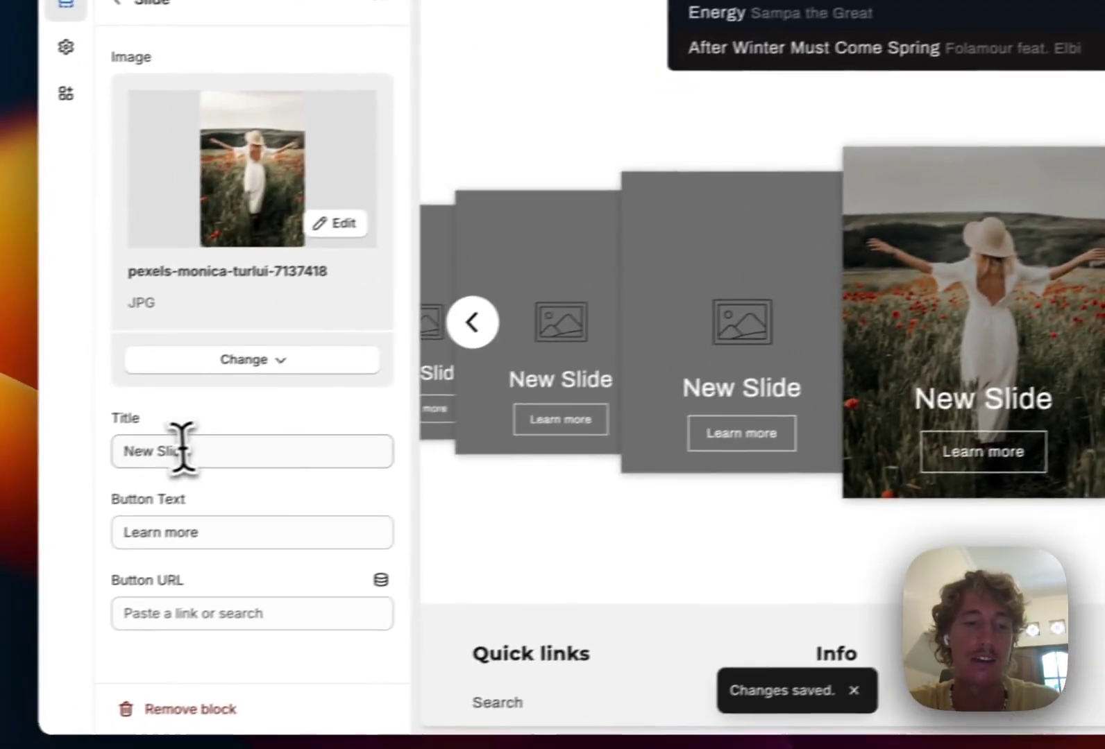
triple_click(182, 450)
mouse_move(53, 472)
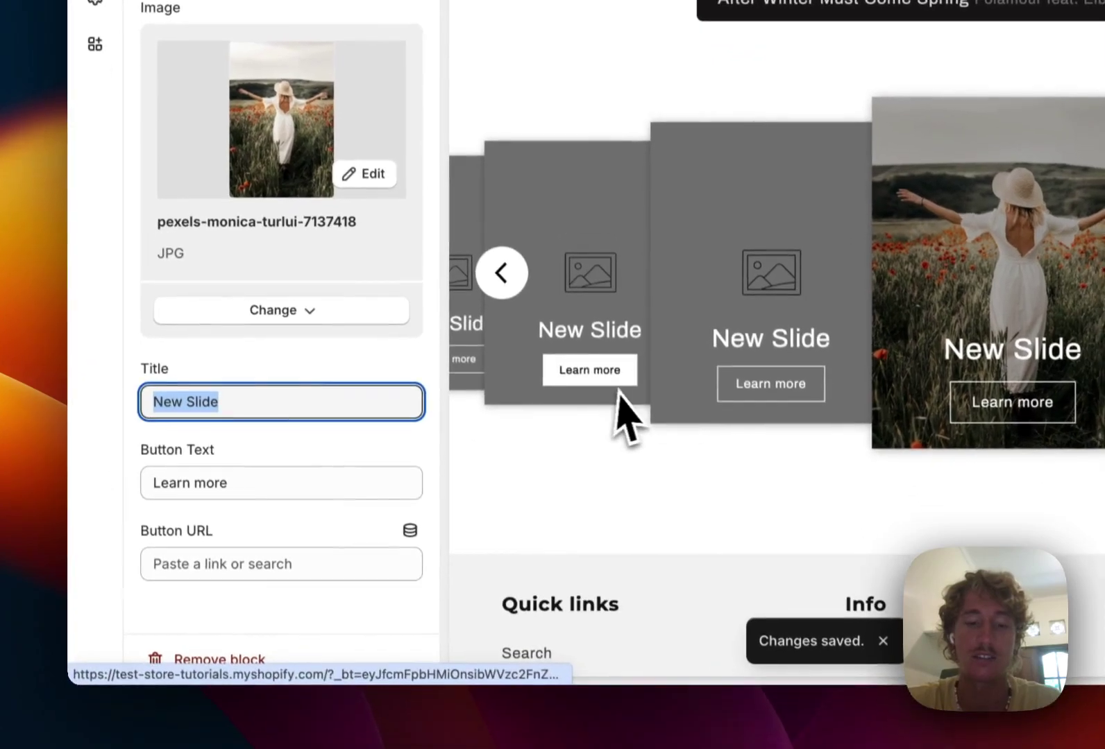
text(Summer dress)
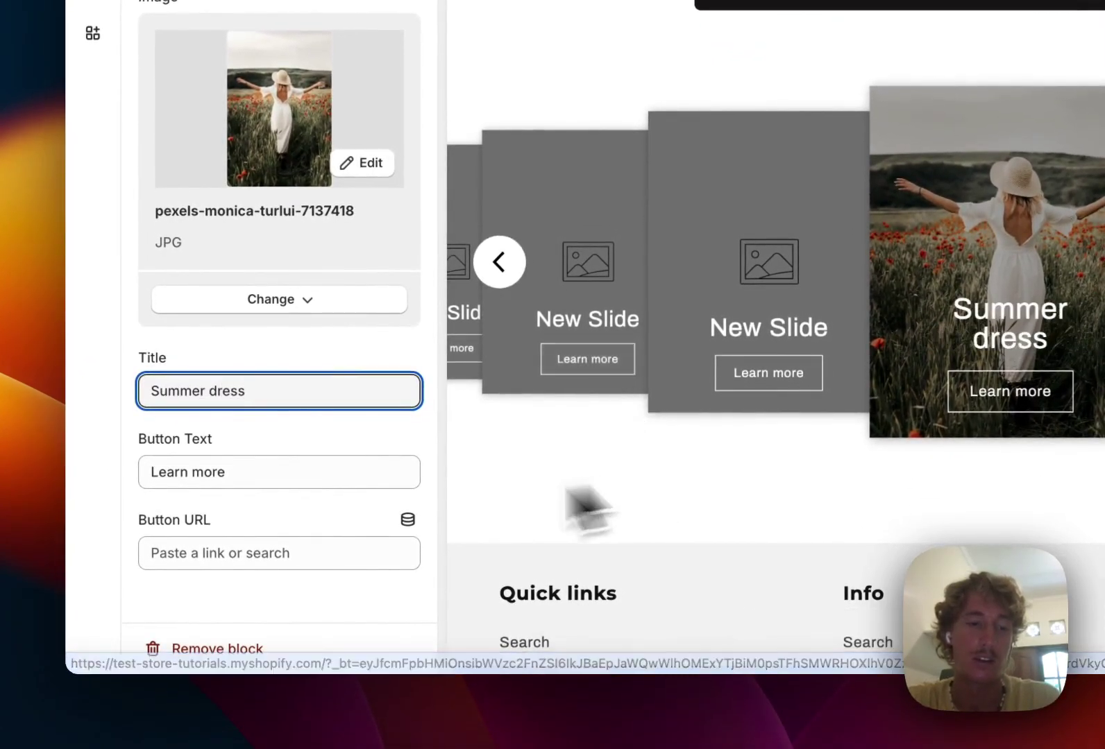
click(283, 479)
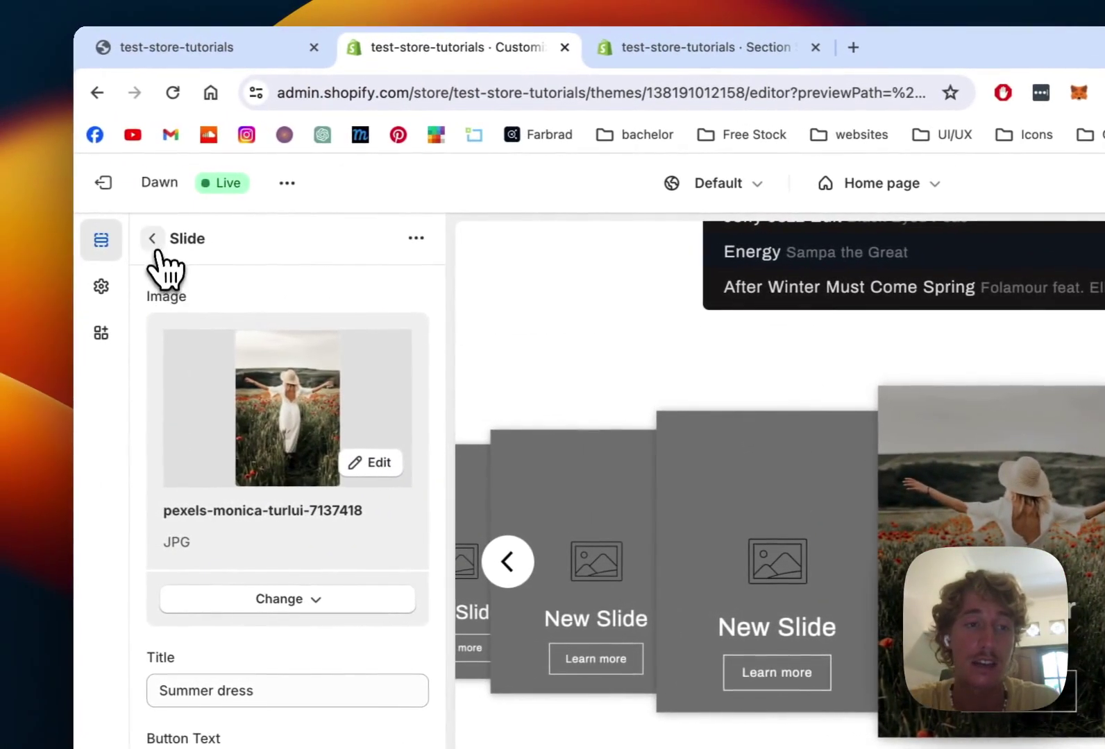
Delete the newly added slider section from the home page and save
click(156, 244)
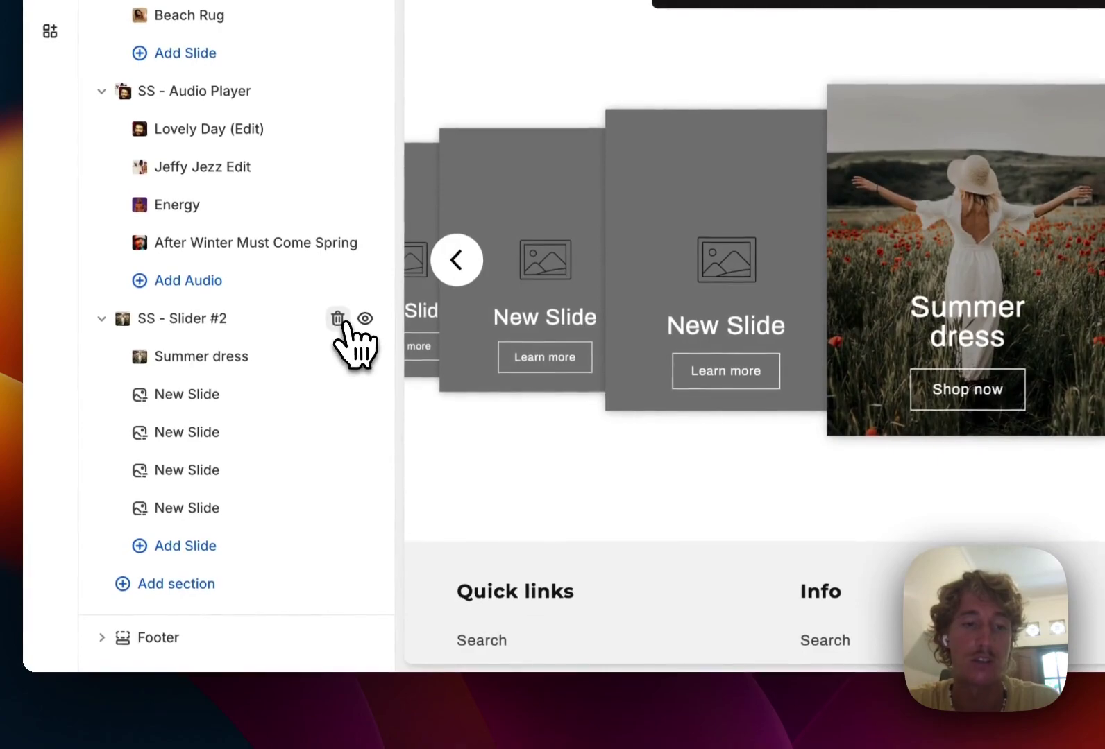
click(338, 319)
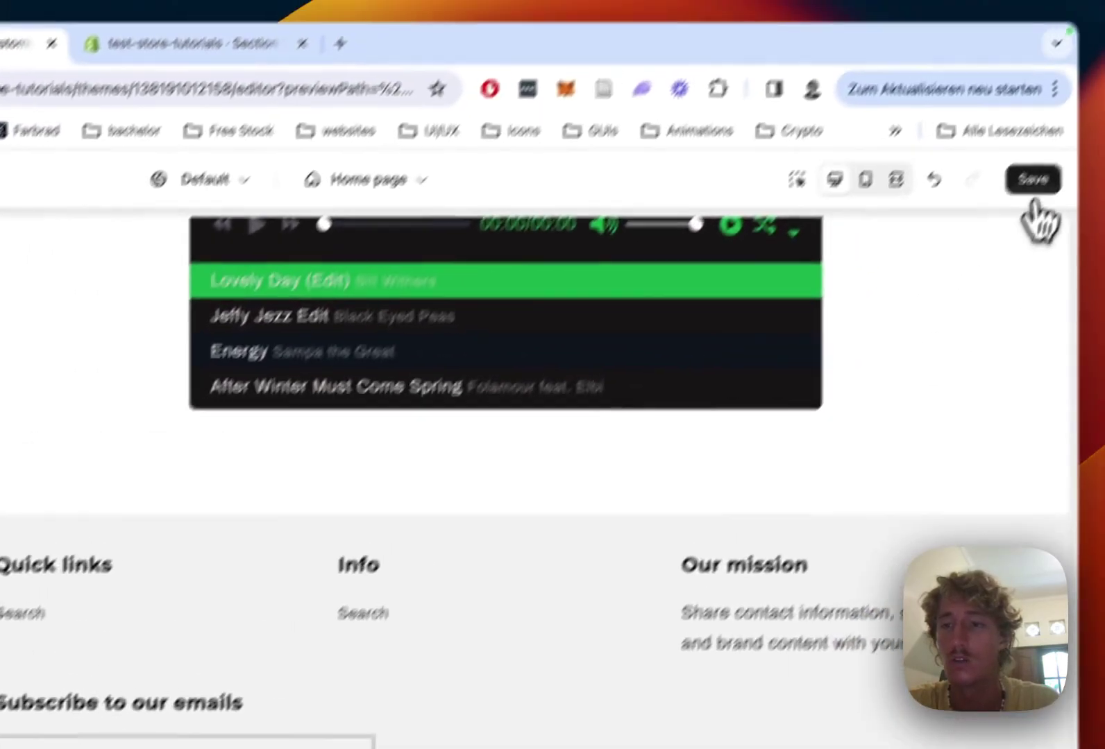
click(1031, 180)
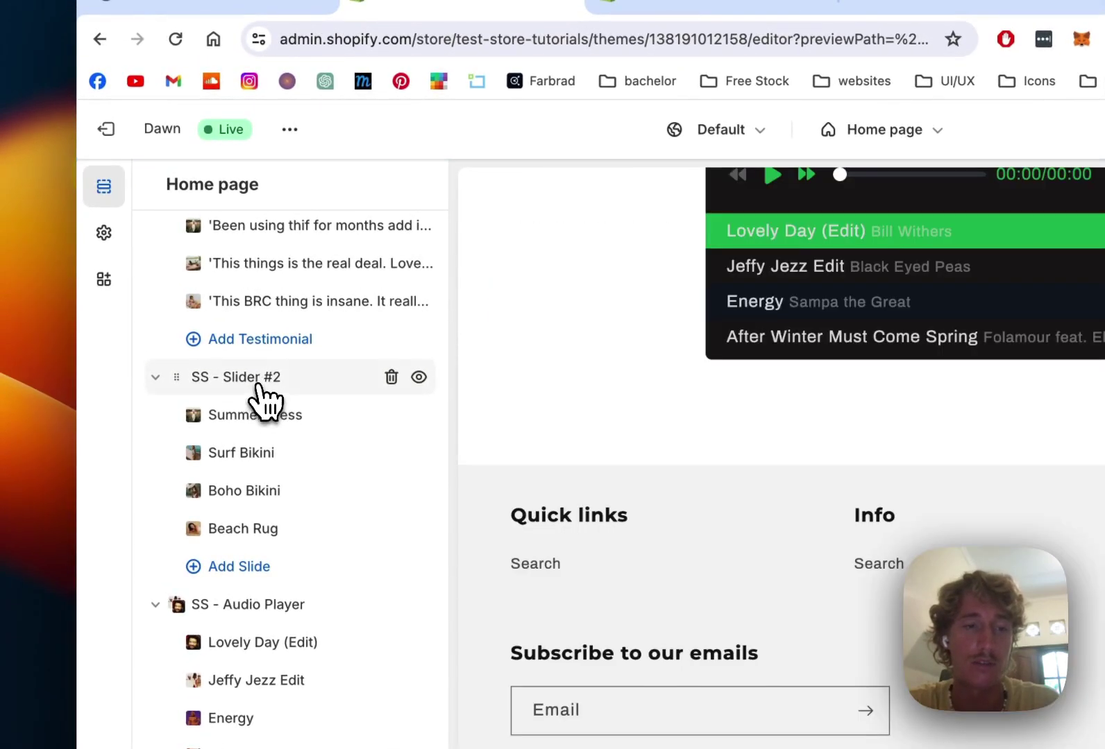
Open the SS - Slider #2 settings, toggle fullscreen preview and save
click(260, 386)
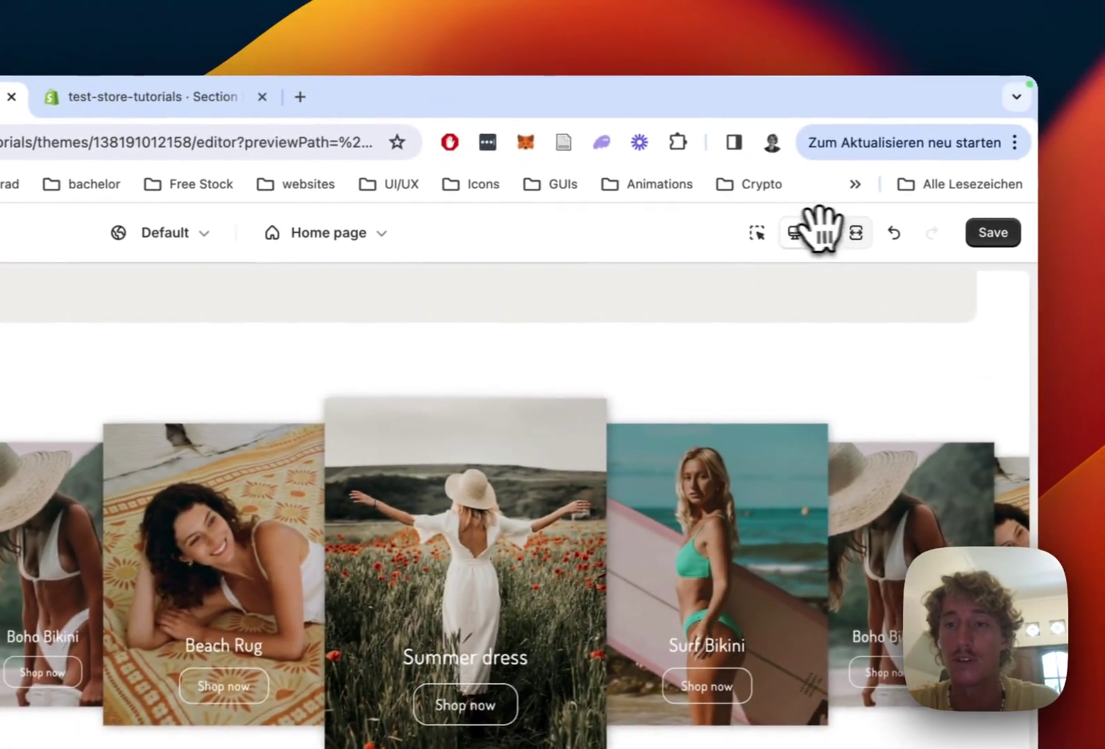
click(856, 233)
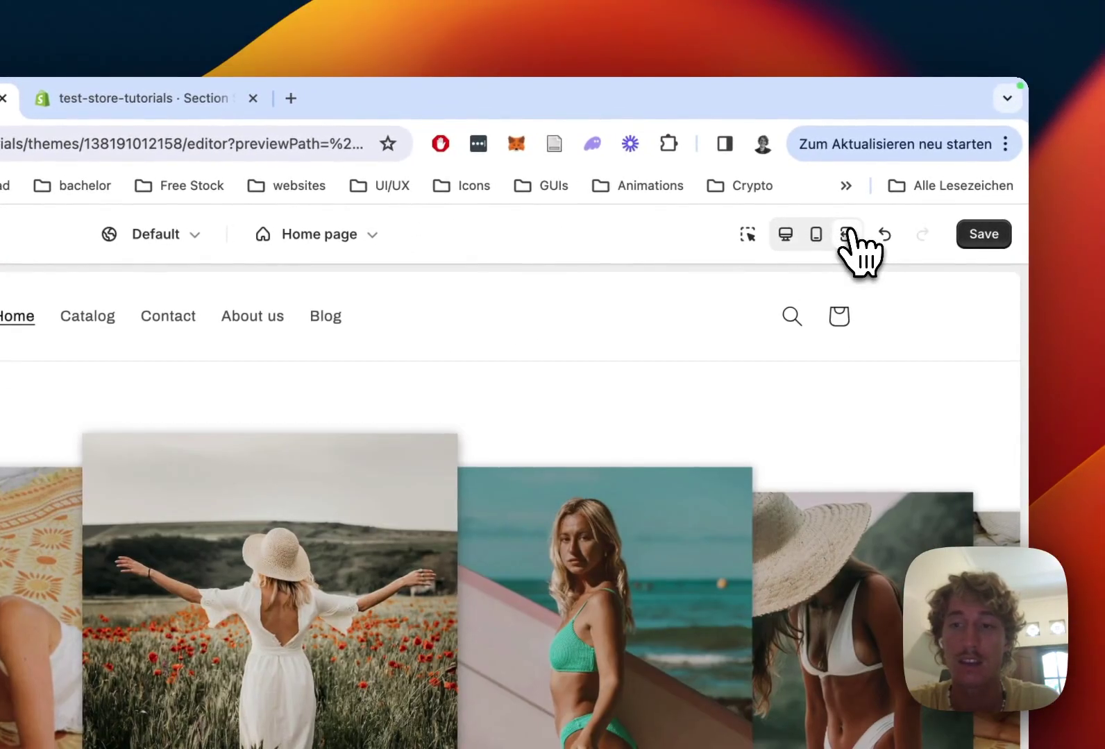
click(975, 236)
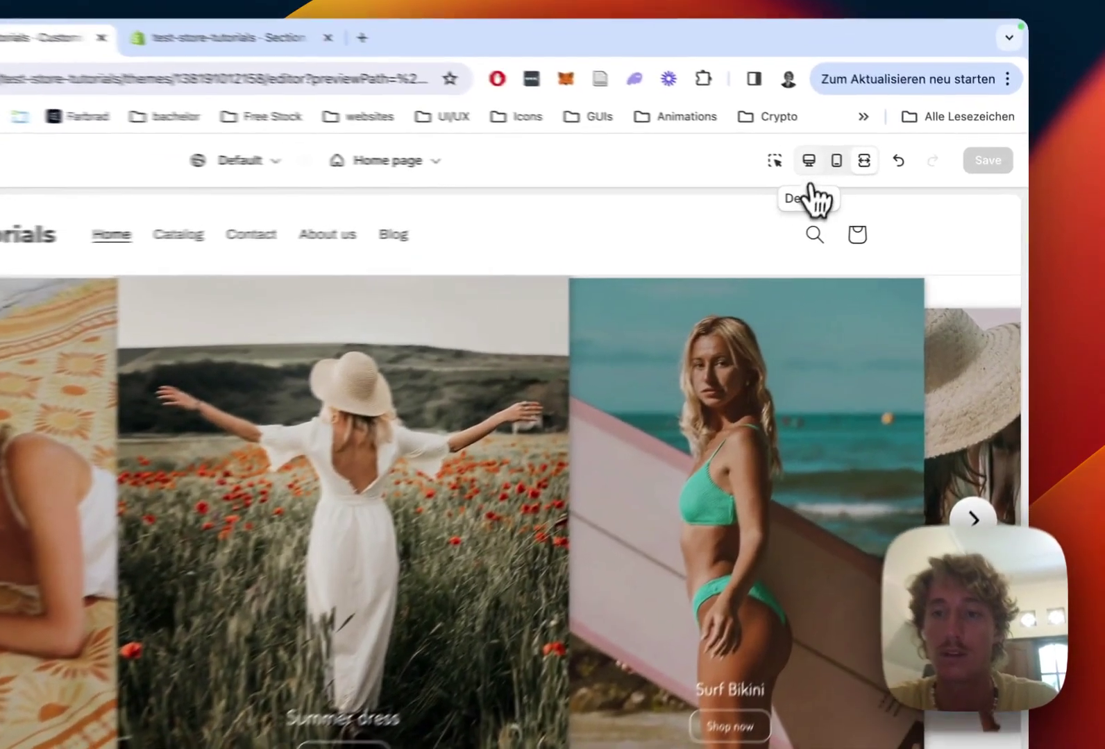
Preview the home page in mobile layout and advance the carousel past Boho Bikini and Beach Rug
click(875, 176)
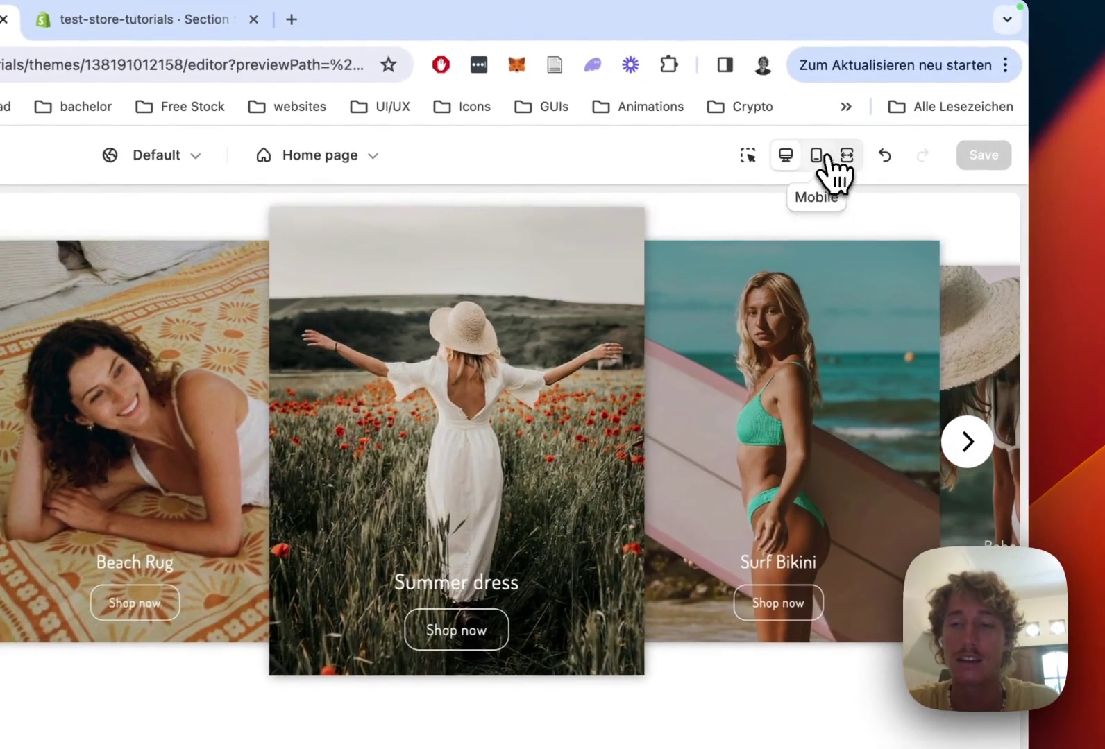
click(895, 176)
scroll(579, 538, down, 10)
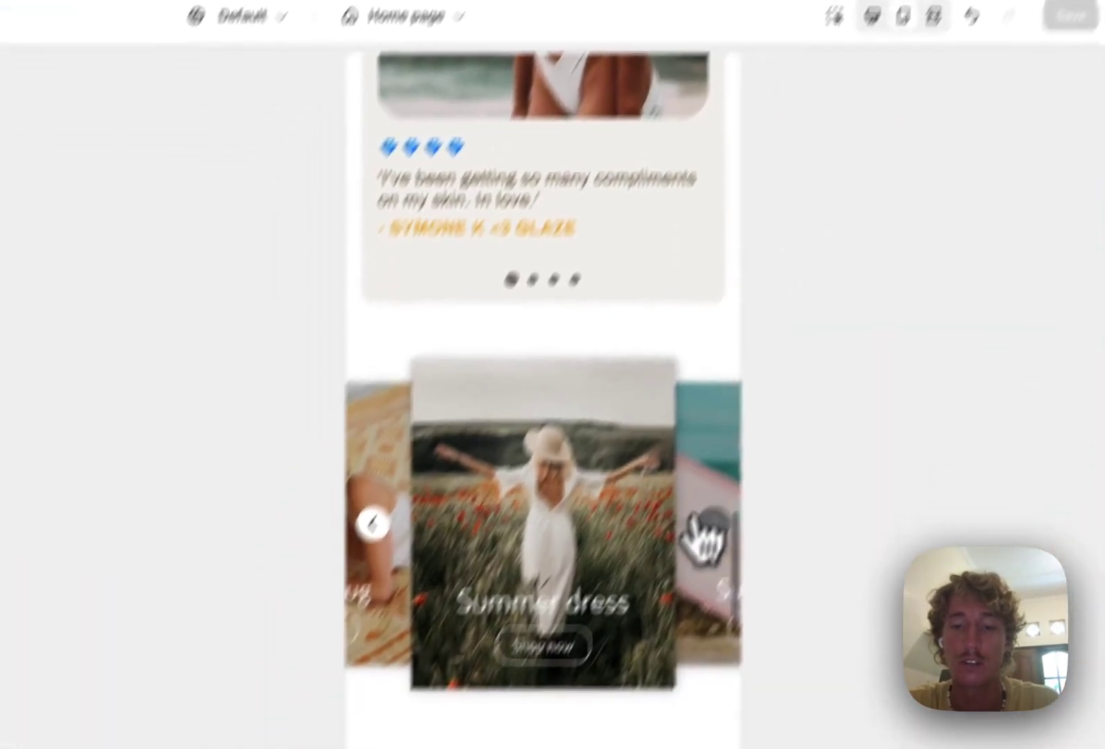
click(627, 666)
click(773, 429)
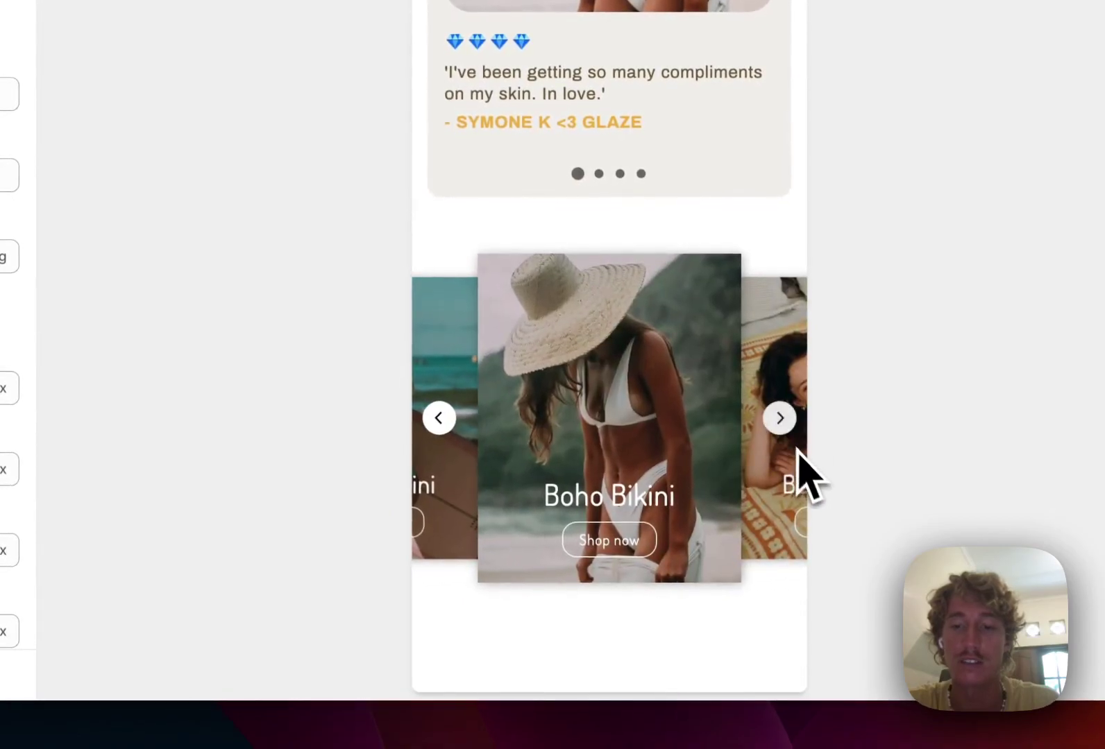
click(779, 418)
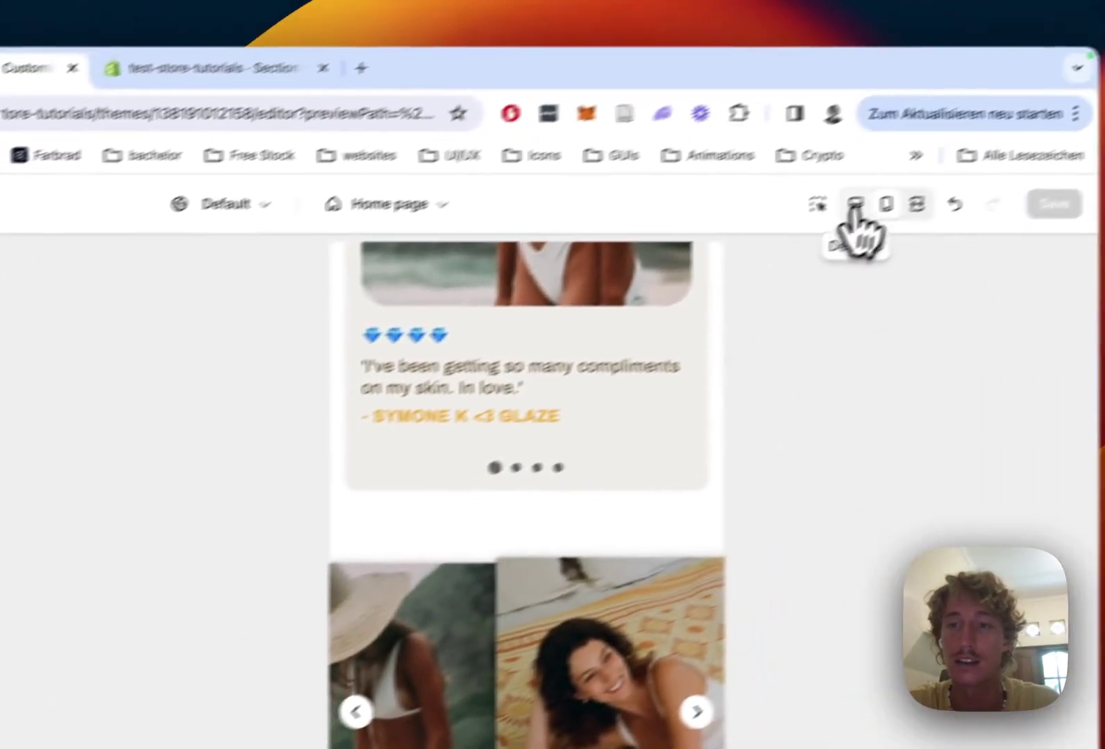
Return to desktop preview and set the Card Aspect Ratio to Square
click(794, 235)
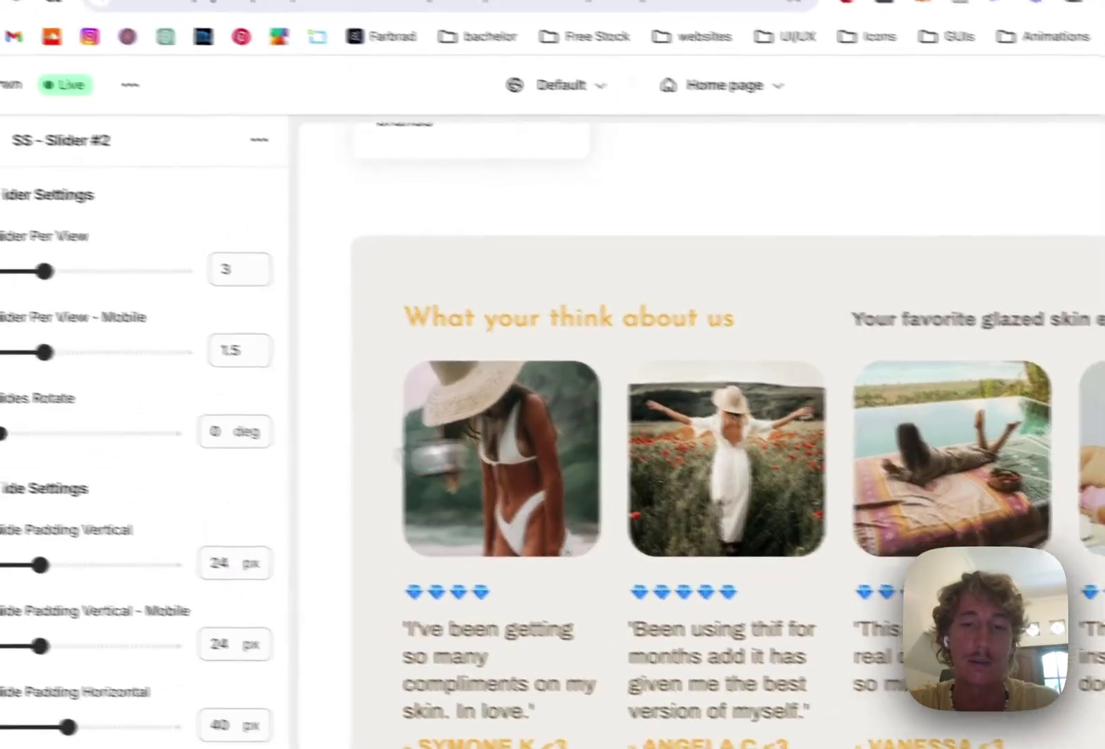
scroll(583, 392, up, 5)
scroll(576, 392, down, 10)
scroll(572, 383, up, 3)
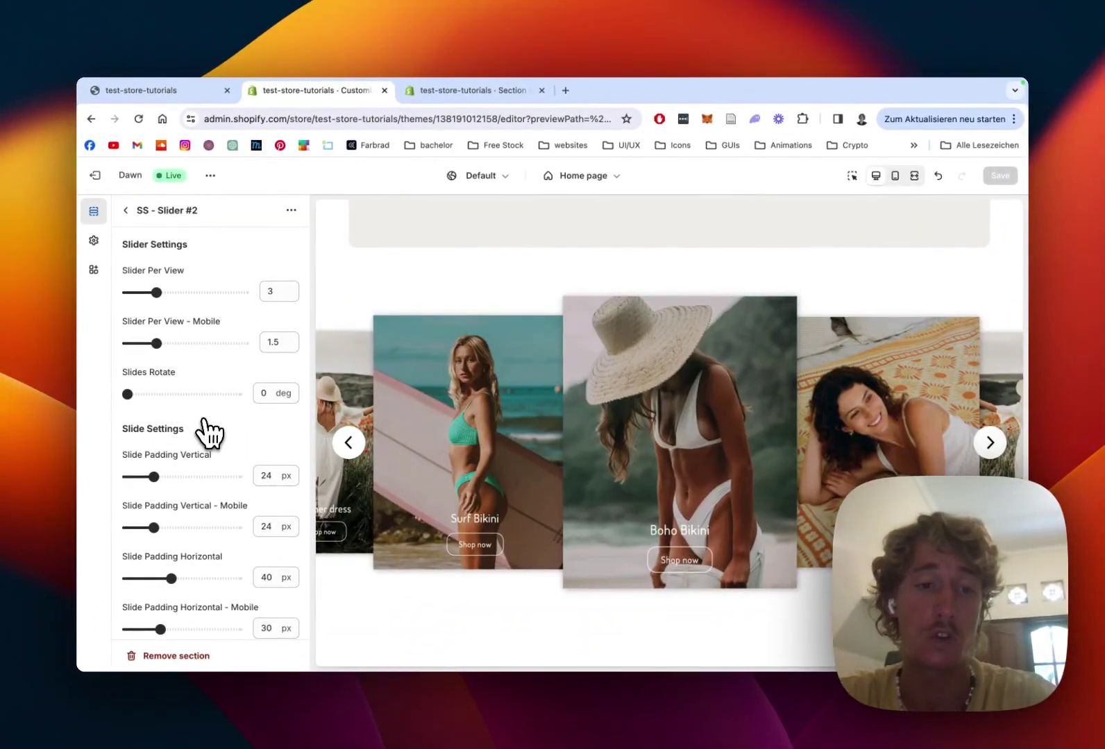
scroll(249, 391, down, 1)
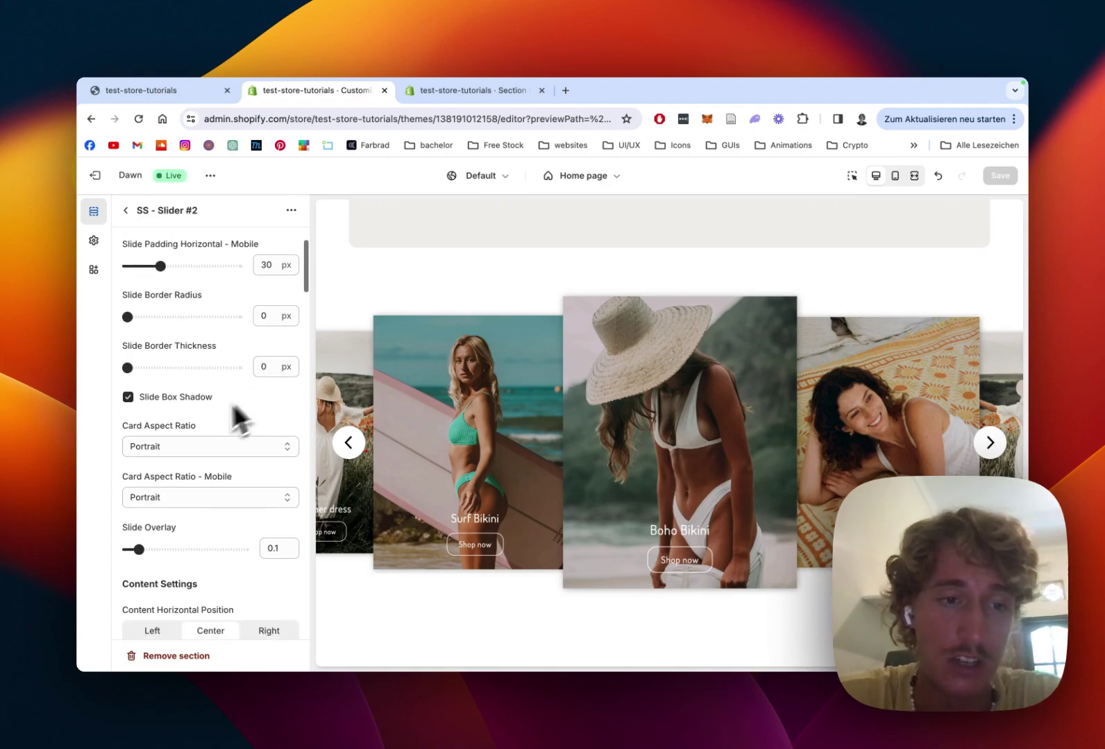
click(175, 445)
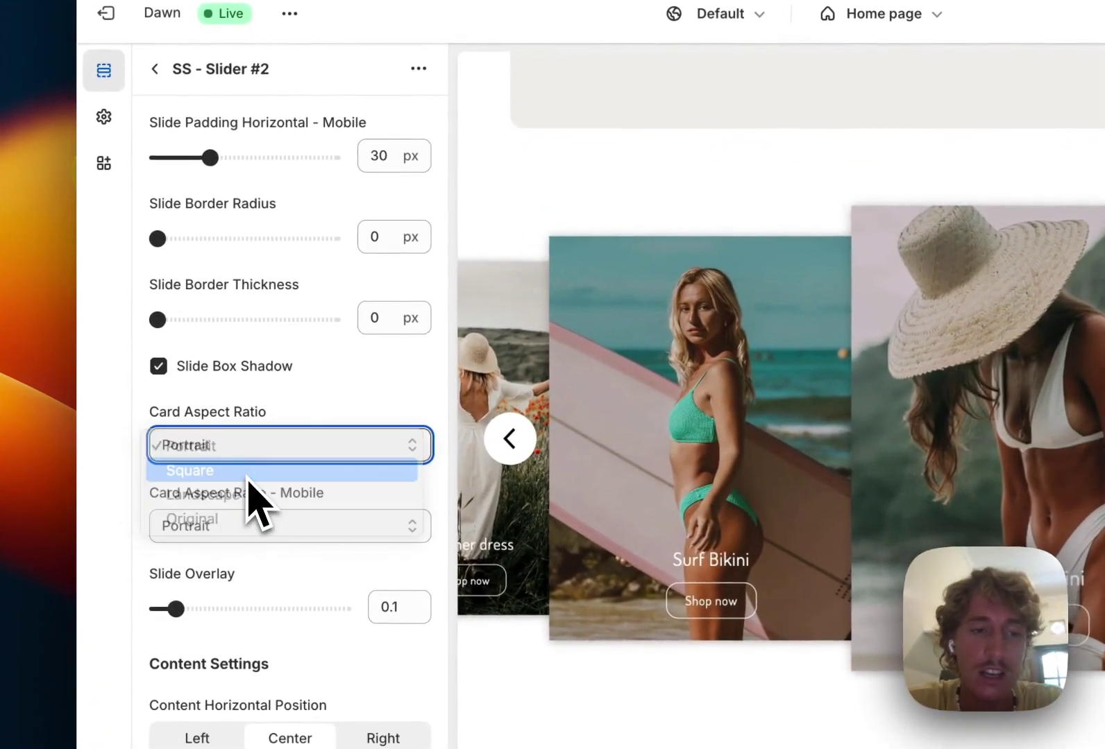
click(259, 470)
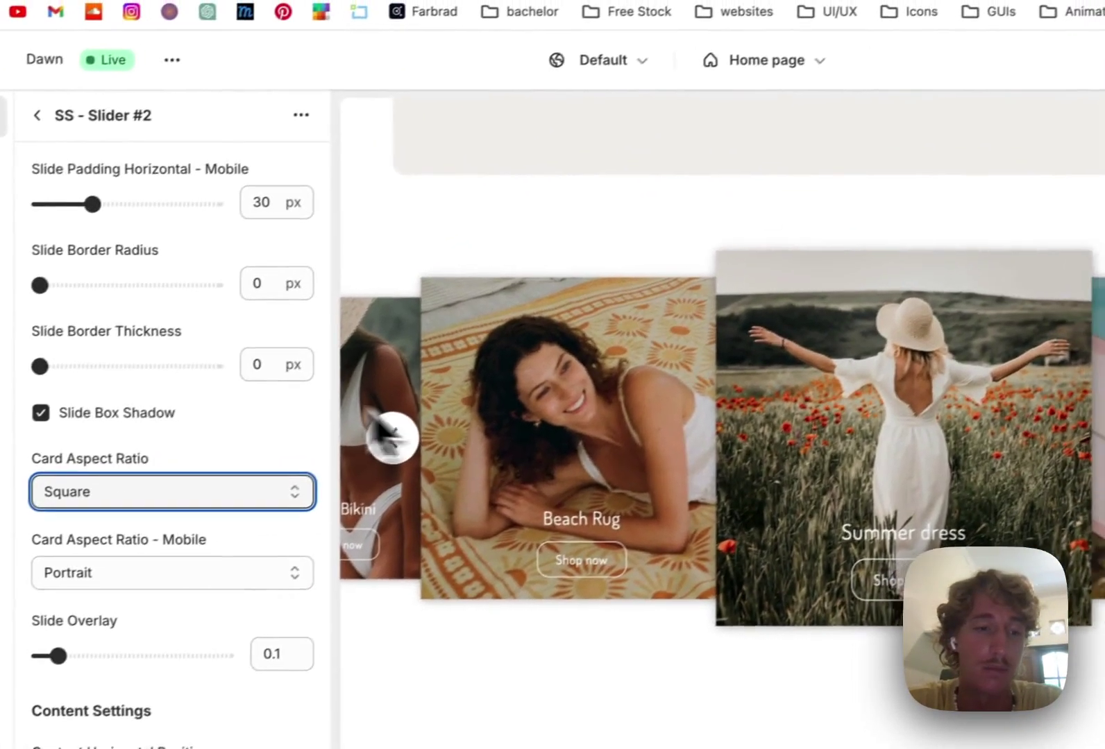
Raise the Slide Overlay from 0.1 to 0.2
scroll(415, 376, down, 3)
scroll(139, 514, down, 1)
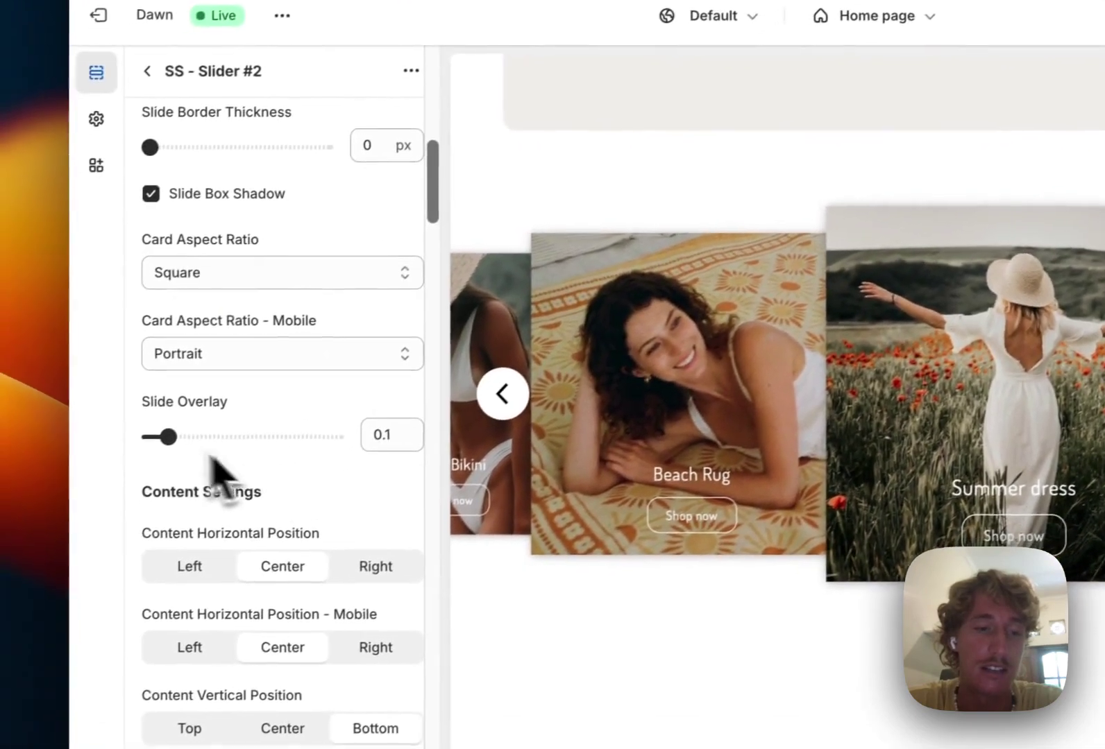
click(187, 434)
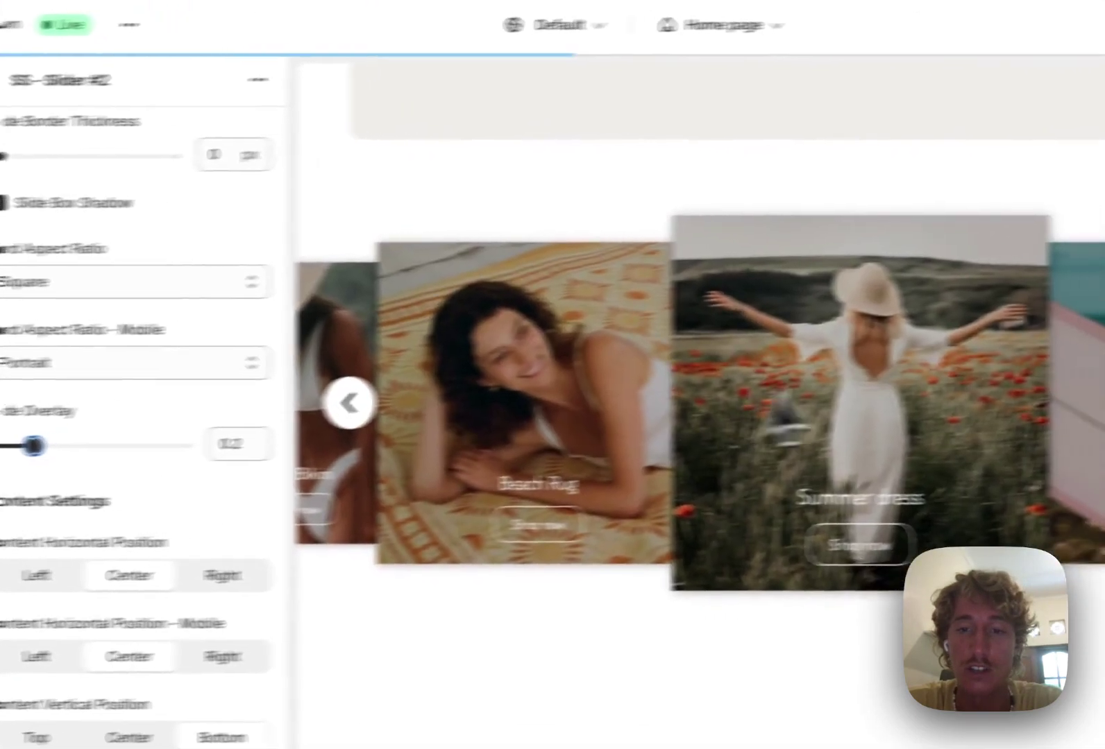
scroll(312, 444, down, 3)
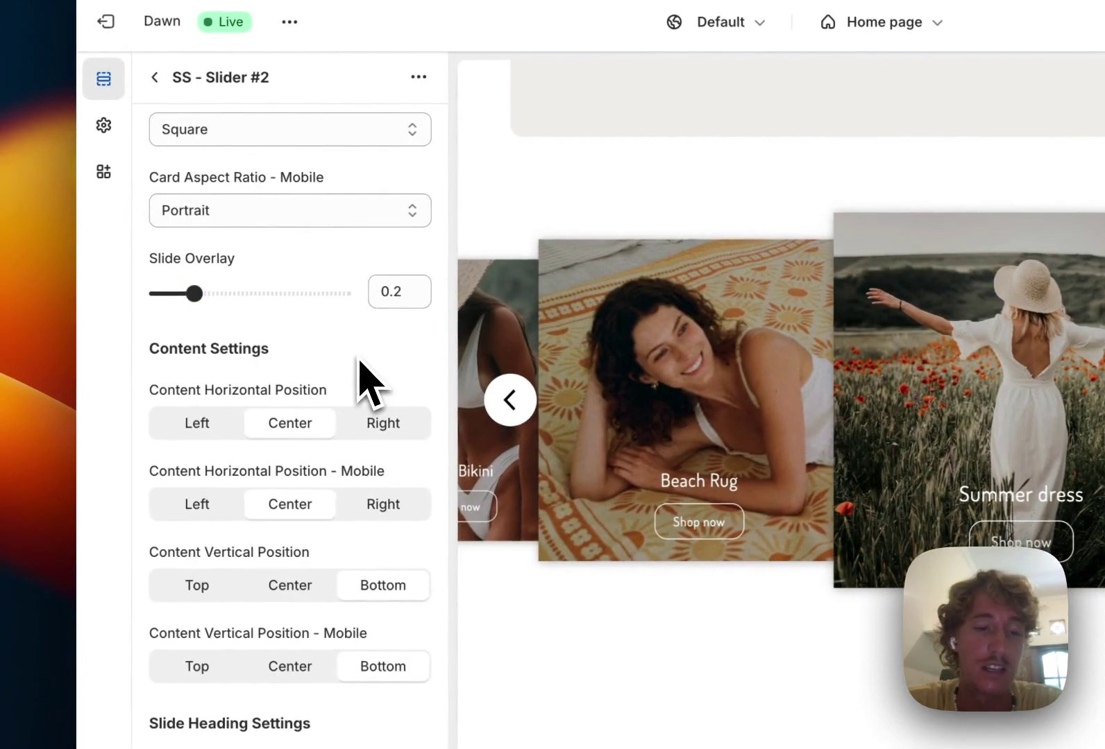
scroll(358, 383, down, 12)
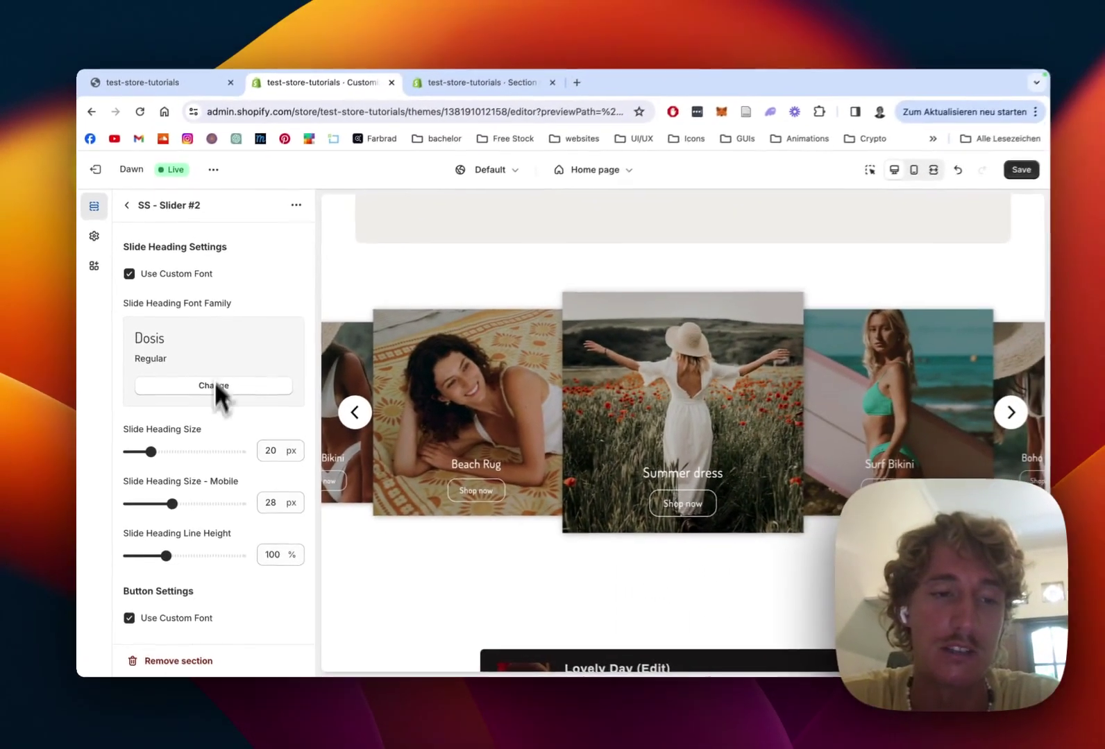
scroll(240, 472, down, 6)
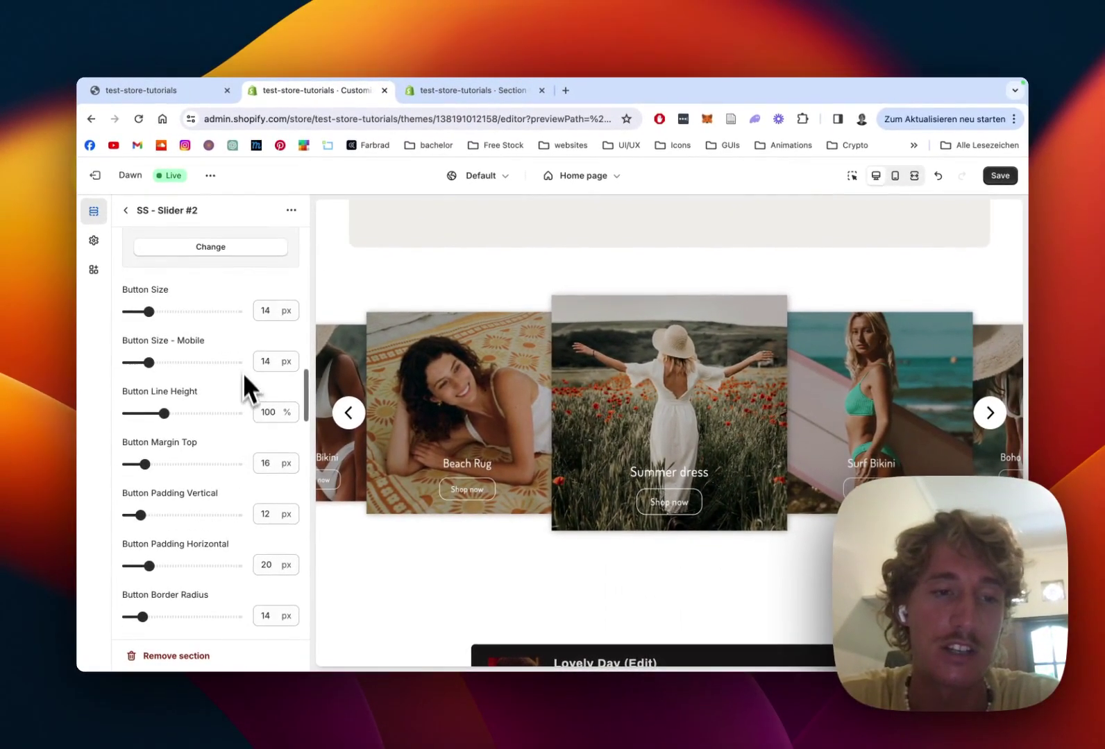
scroll(244, 375, up, 6)
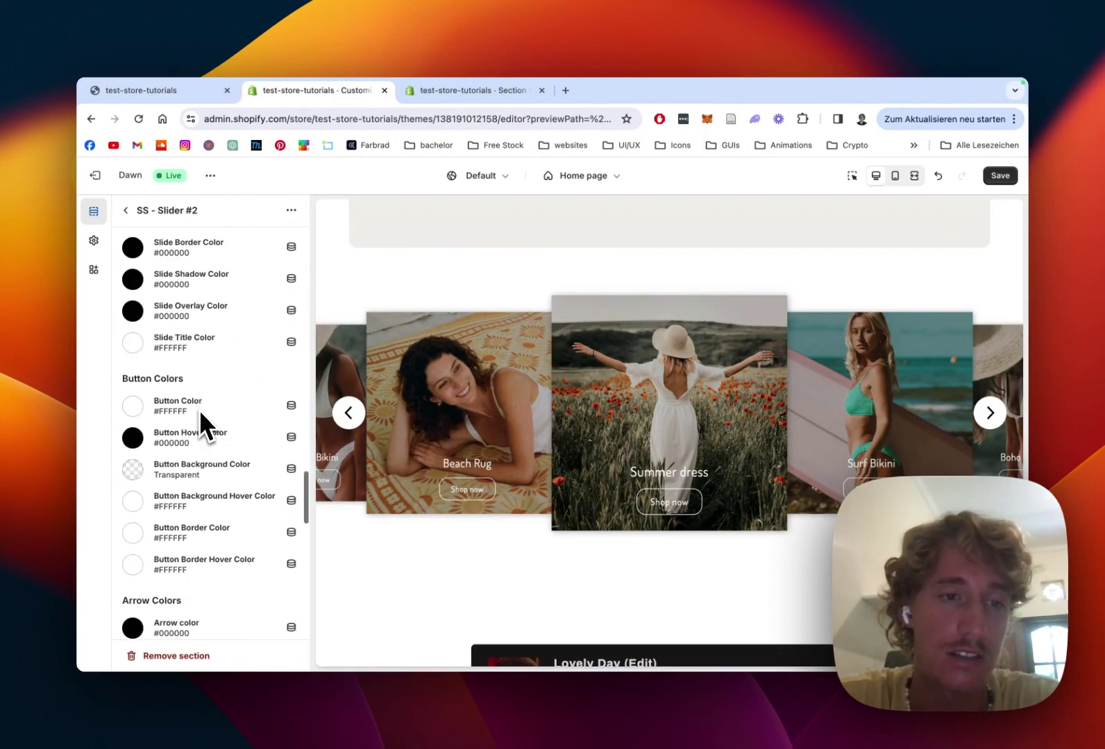
Try green for the Slide Title Color, then set it back to white
scroll(199, 410, down, 1)
click(133, 339)
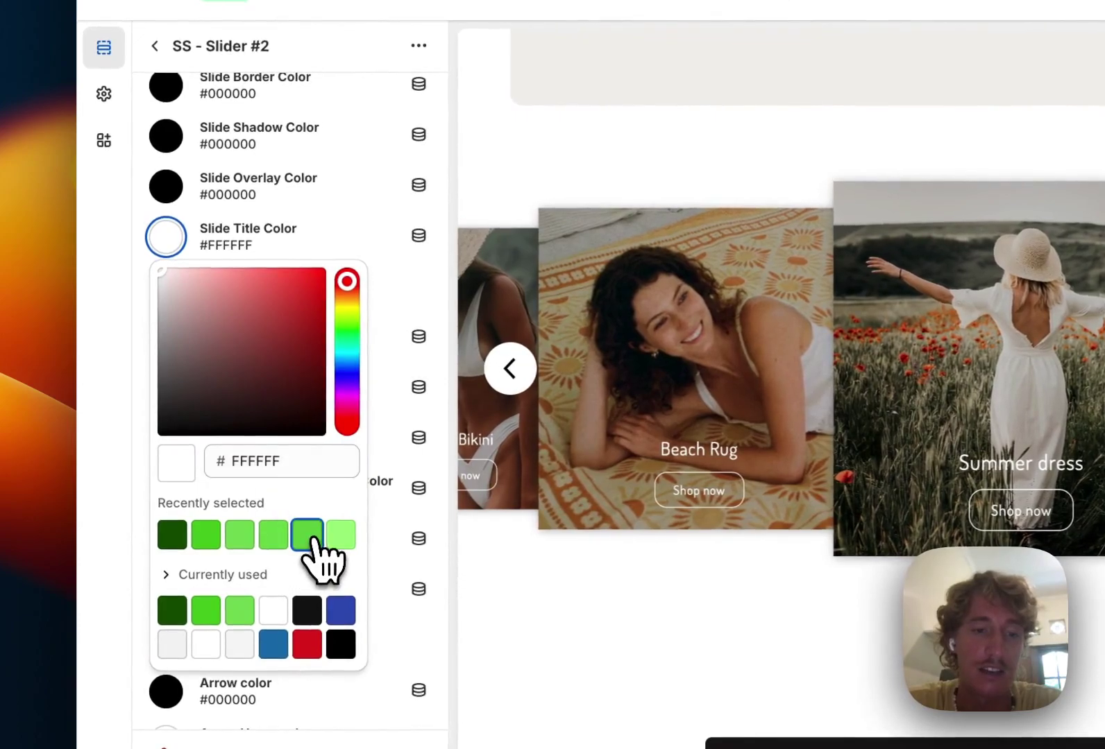
click(310, 536)
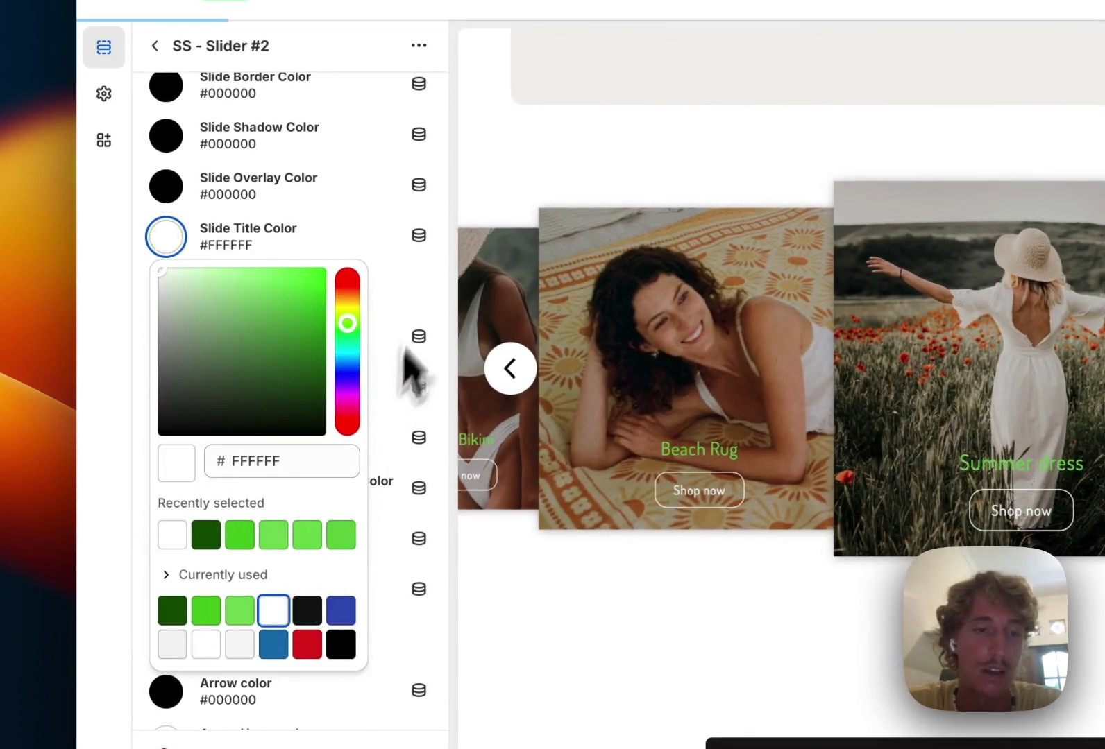
click(438, 285)
Set the Arrow color to blue #334FB4 and save the slider changes
scroll(439, 295, down, 5)
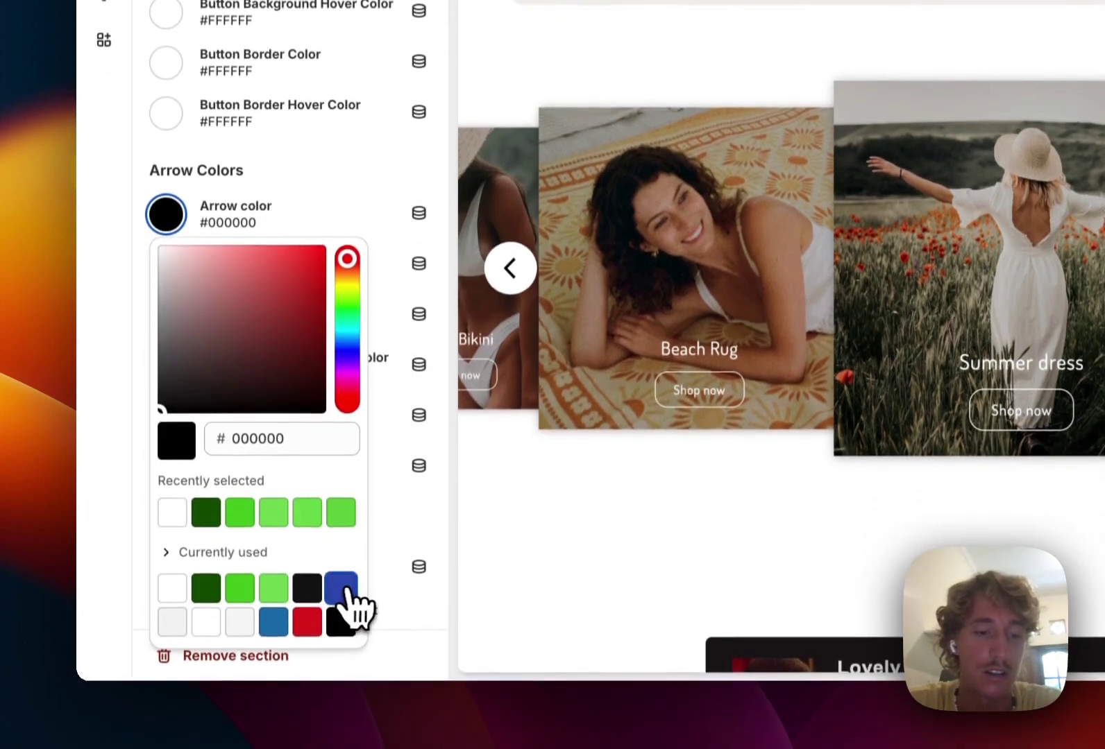
click(342, 687)
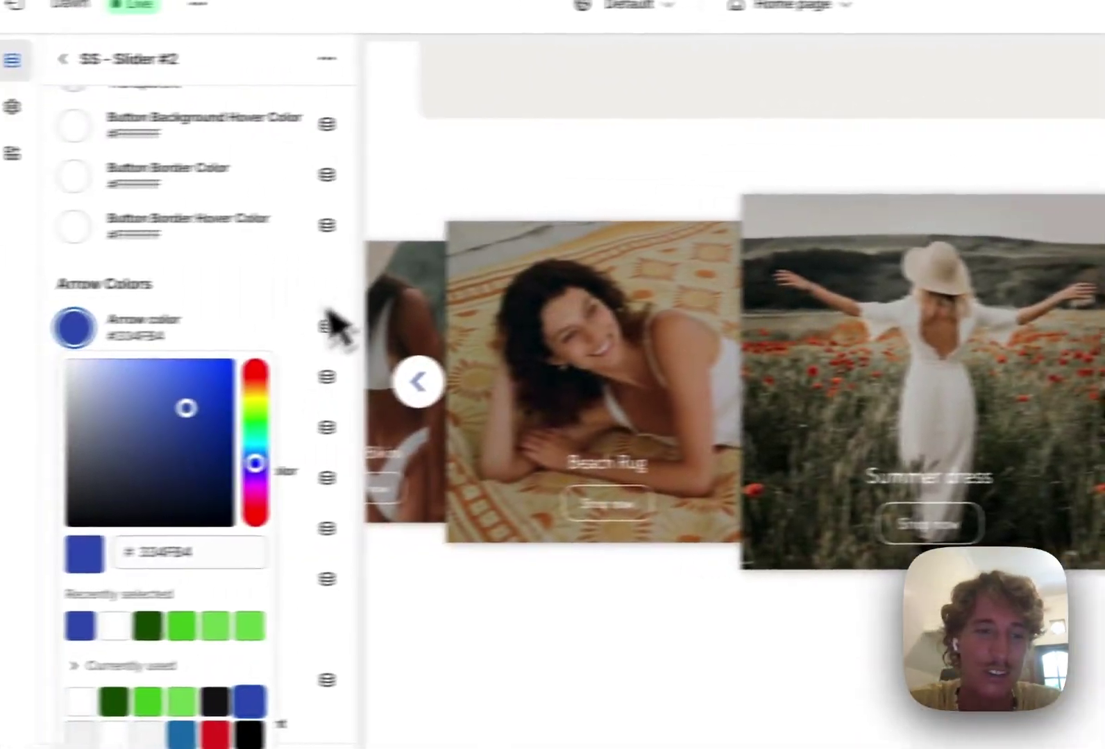
click(464, 158)
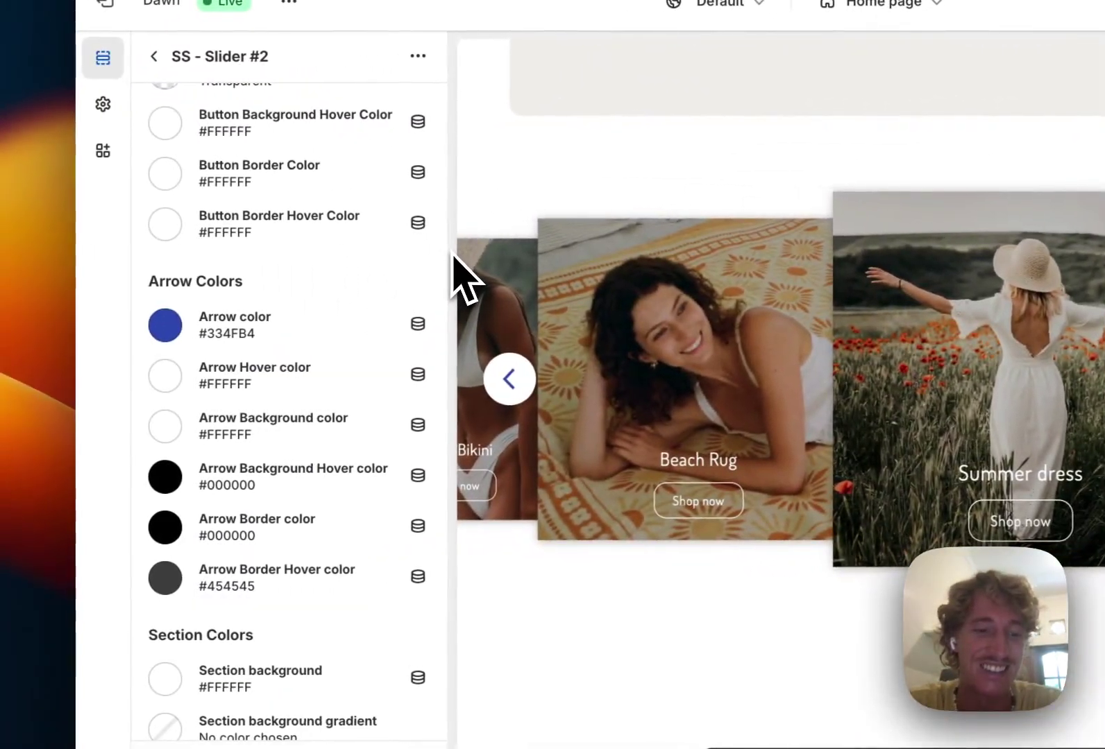
scroll(382, 479, down, 5)
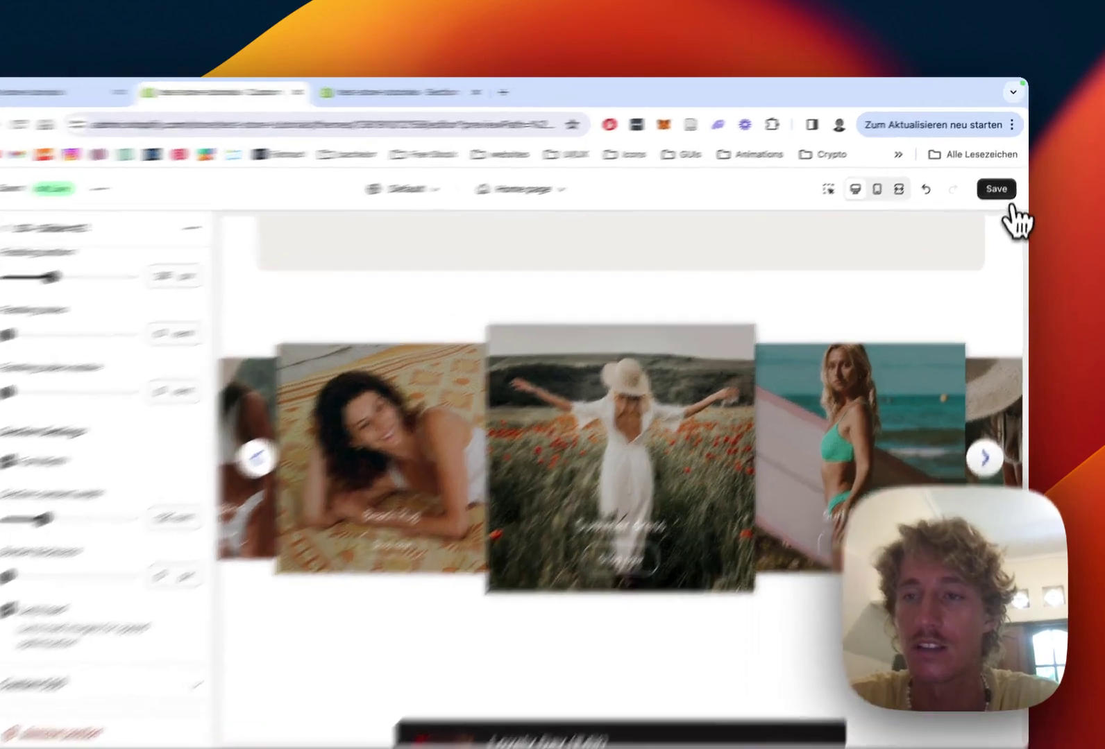
click(1000, 176)
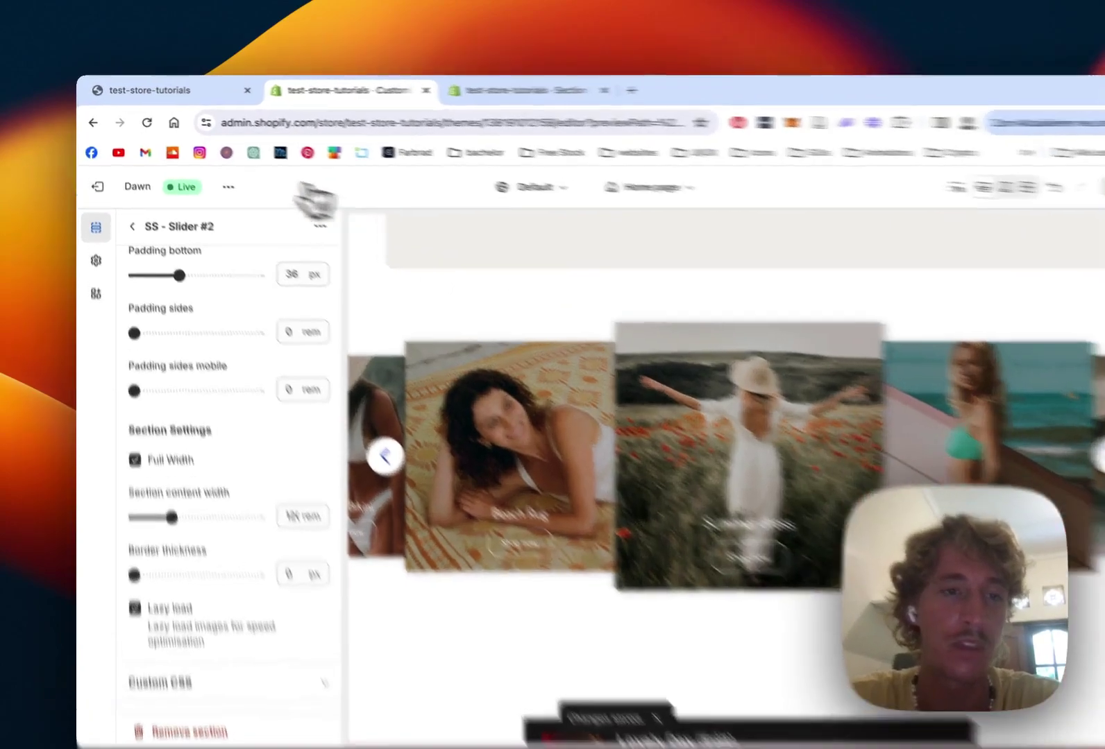
click(209, 176)
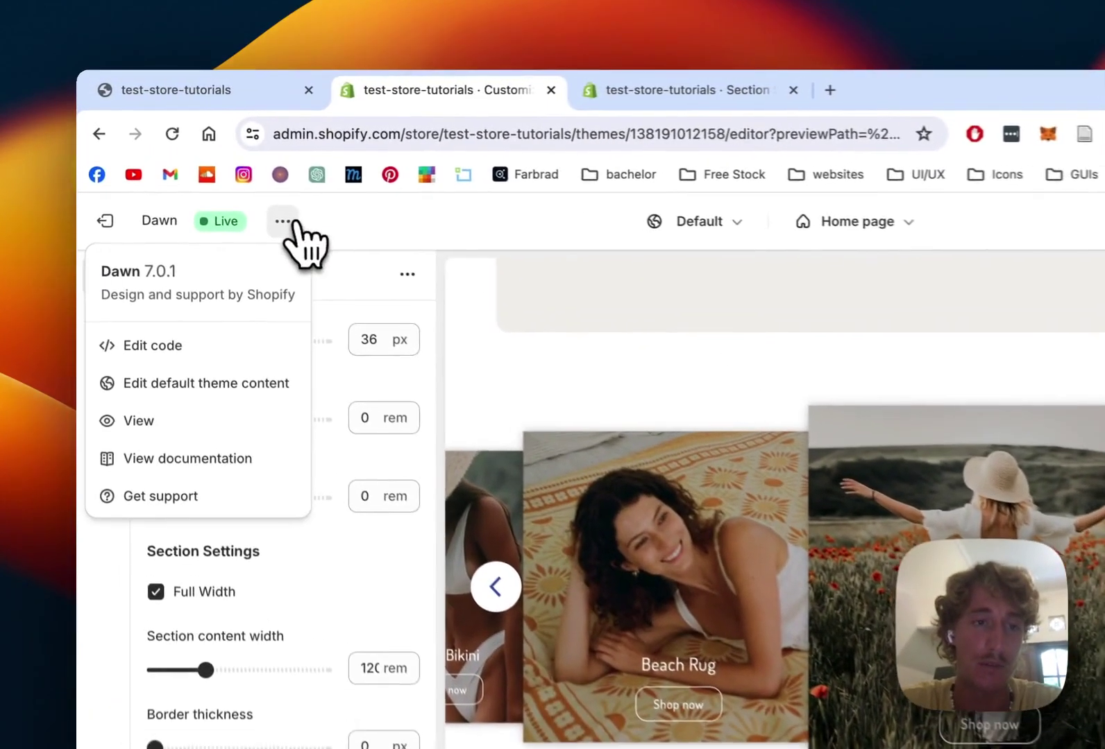
View the live store in a new tab and scroll down to the slider
click(226, 430)
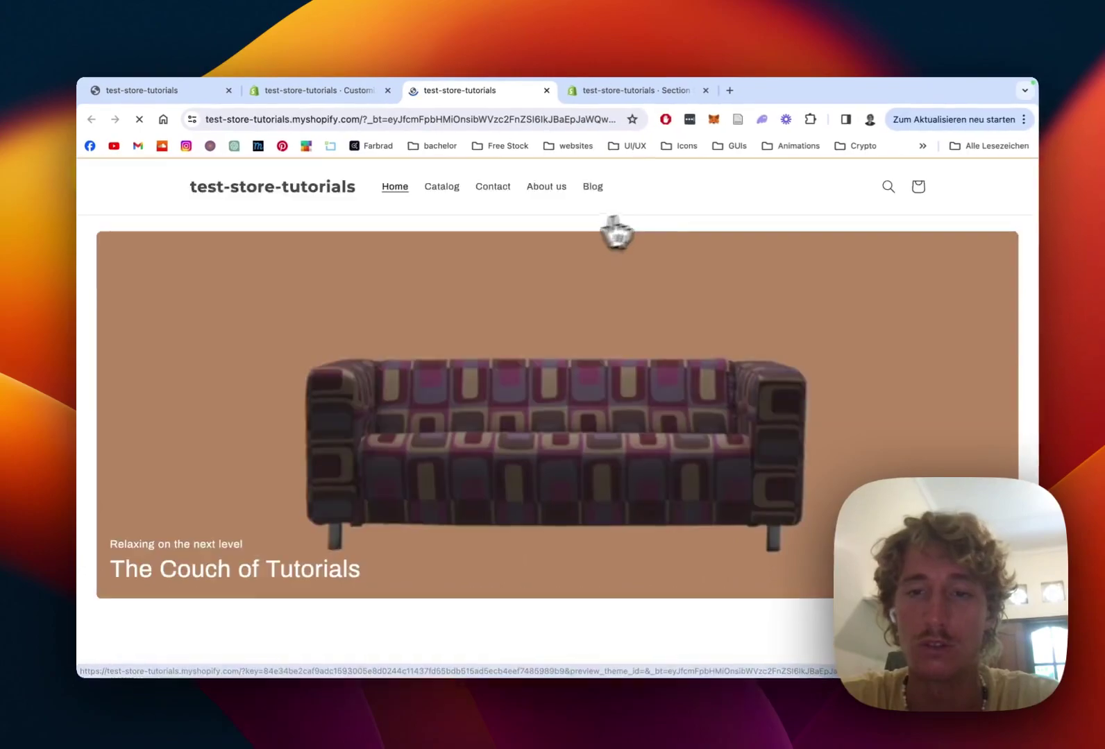
scroll(632, 229, down, 10)
scroll(641, 235, down, 10)
scroll(646, 239, up, 3)
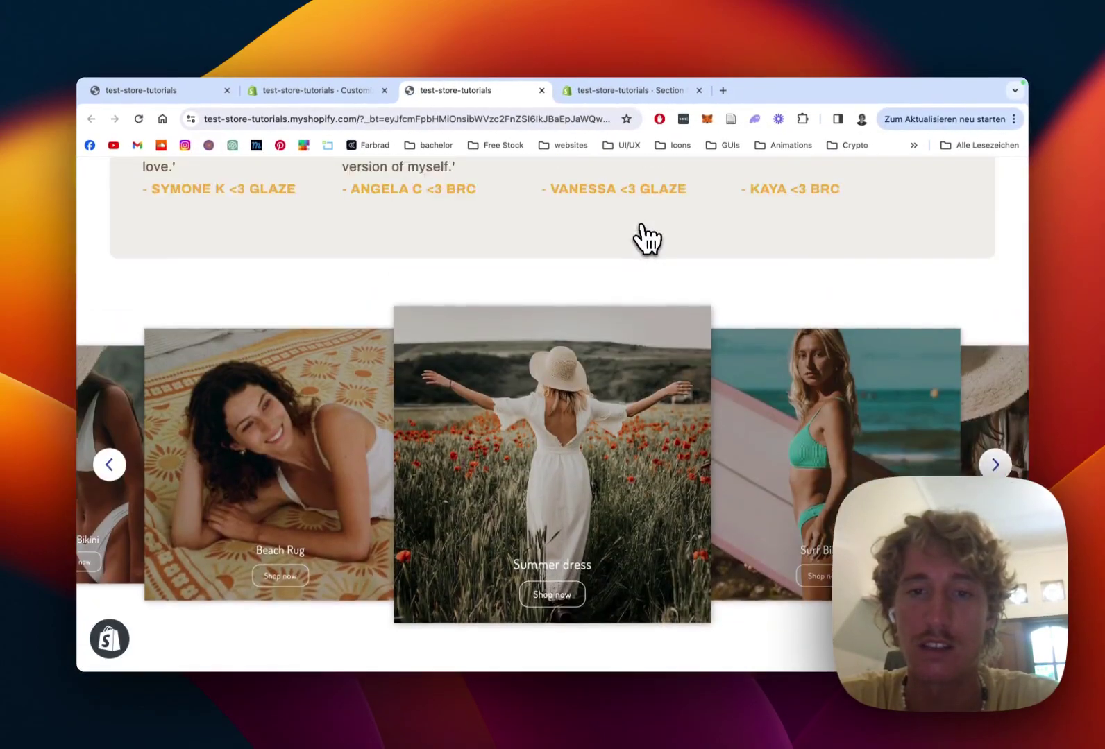
scroll(744, 498, down, 3)
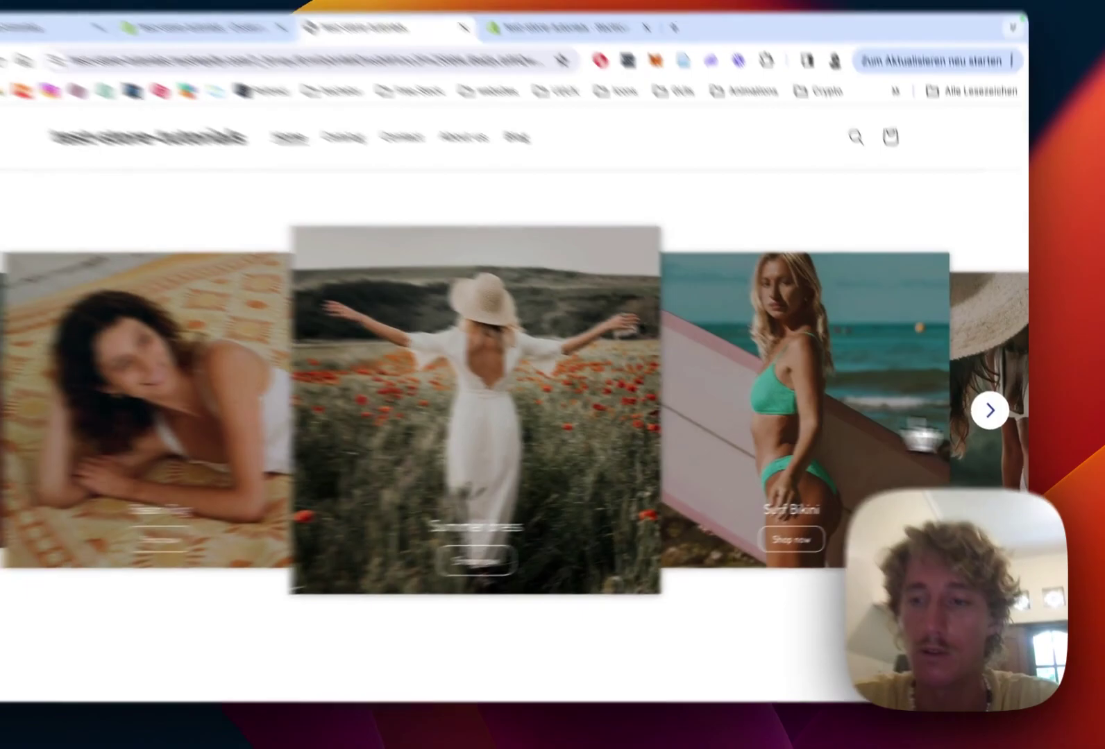
Advance the live square-card carousel with its blue arrows to Summer dress
click(995, 420)
click(995, 420)
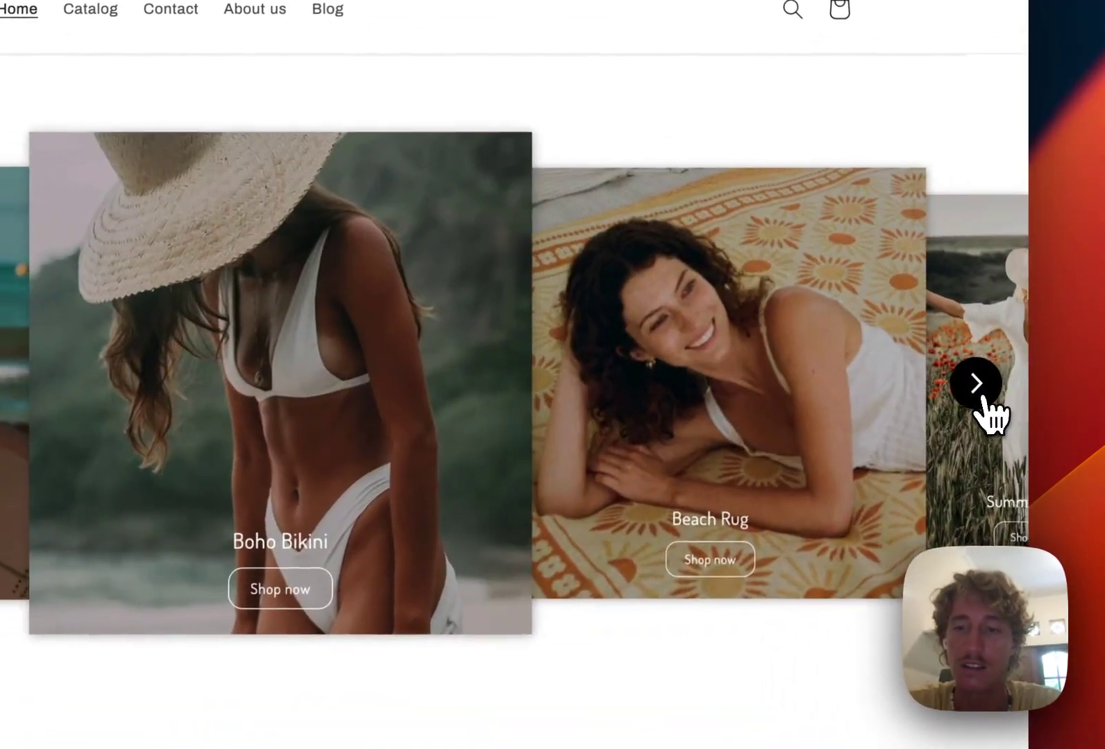
click(995, 420)
click(983, 400)
click(983, 400)
click(984, 400)
click(984, 401)
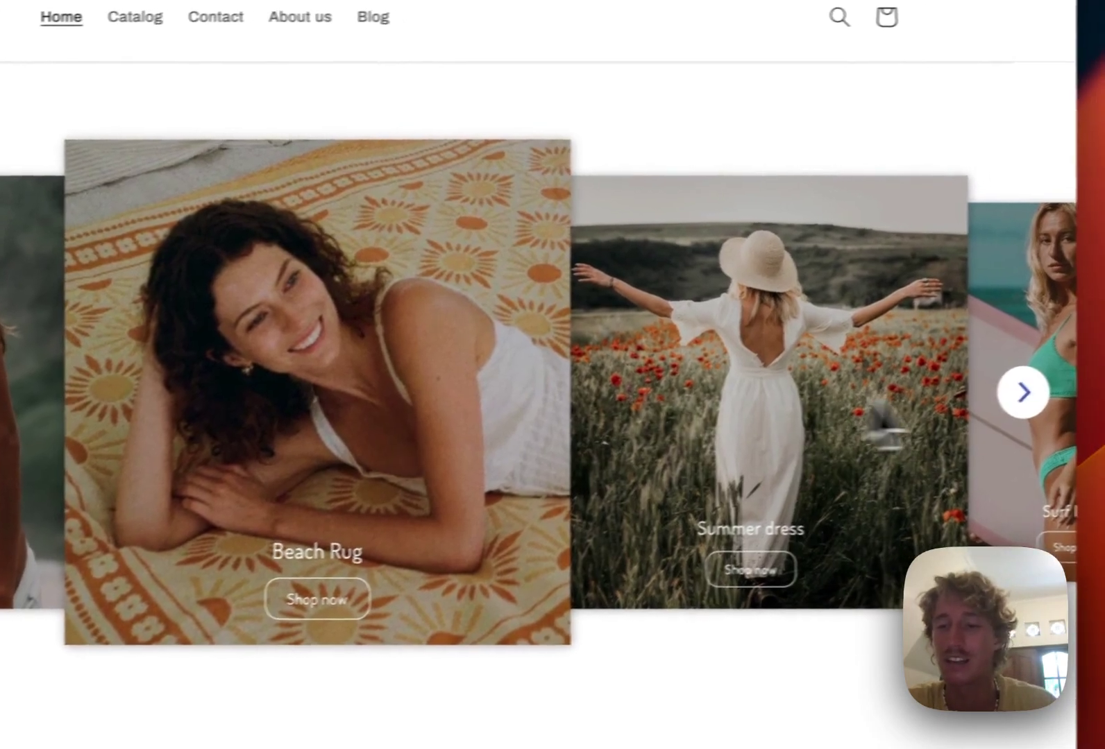
click(1055, 390)
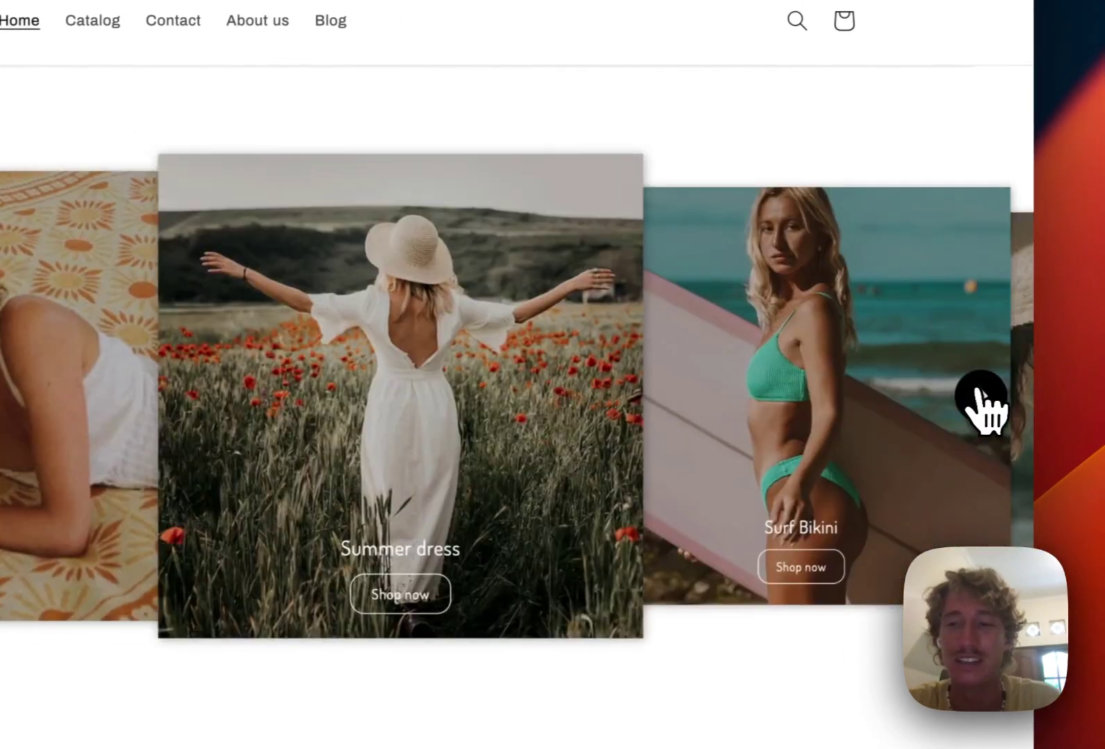